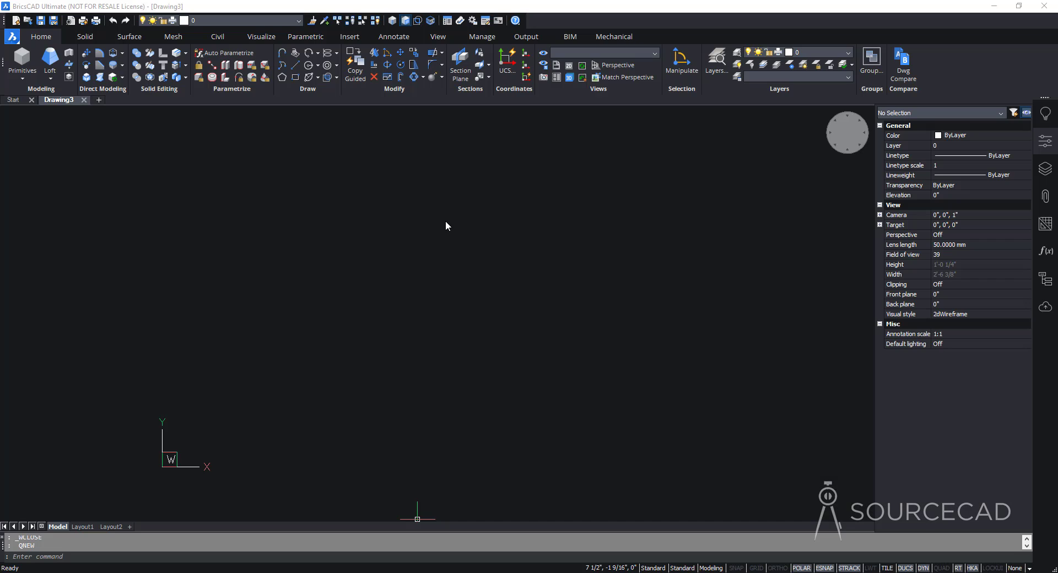
Clear any active selection and close BricsCAD.
{"action": "left_click", "coordinate": [445, 221]}
{"action": "left_click", "coordinate": [475, 227]}
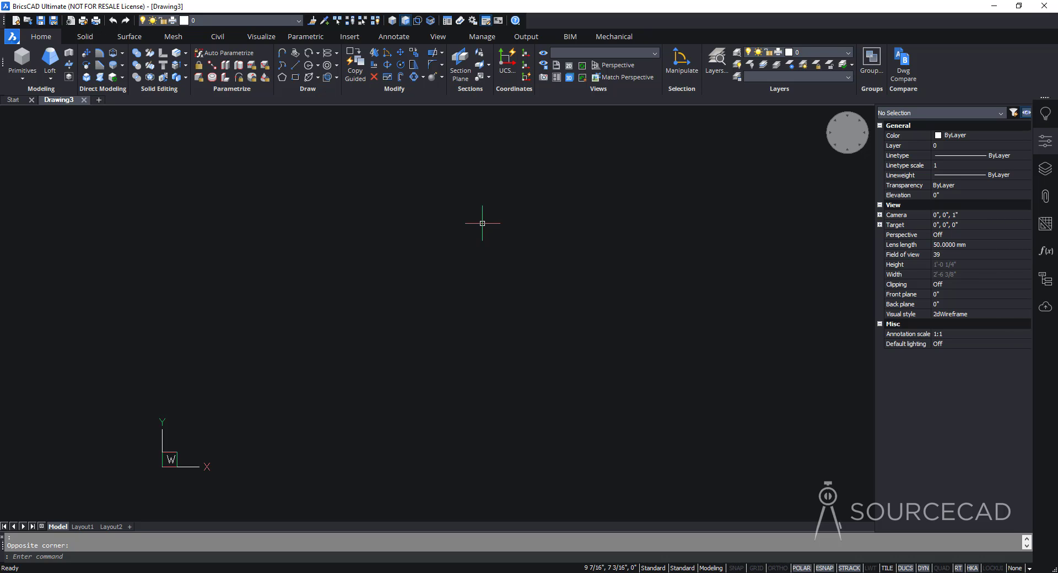
{"action": "key", "text": "Escape"}
{"action": "left_click", "coordinate": [1045, 6]}
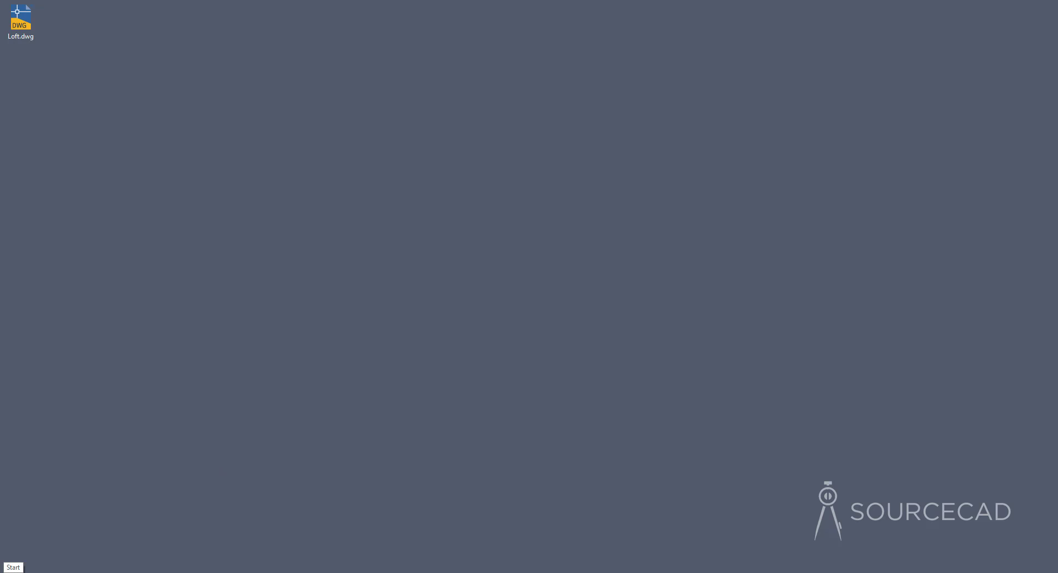
Launch BricsCAD in the Modeling workspace and create a new drawing from the Default-imperial template.
{"action": "left_click", "coordinate": [12, 568]}
{"action": "left_click", "coordinate": [260, 350]}
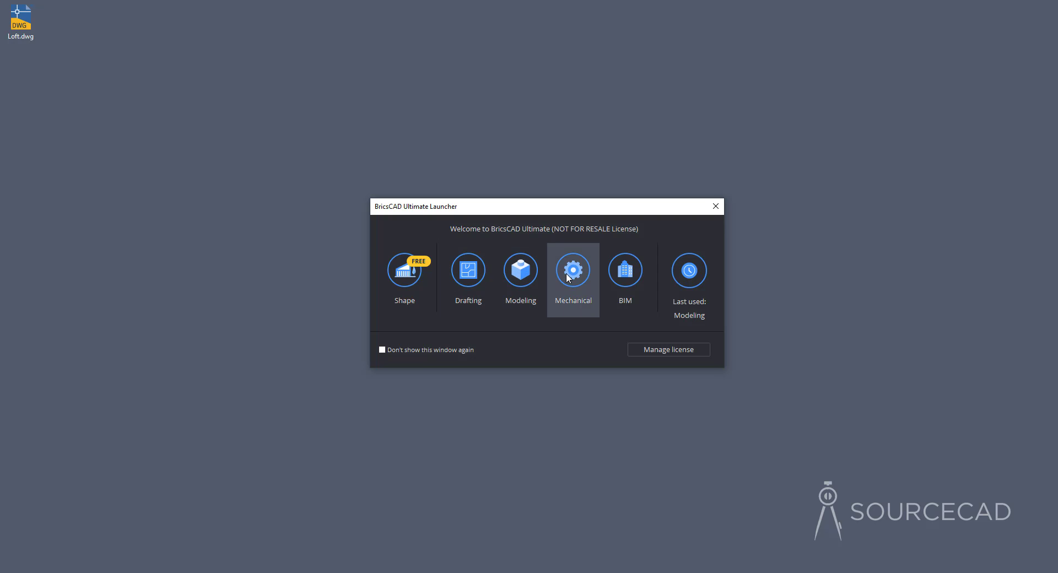
{"action": "left_click", "coordinate": [520, 278]}
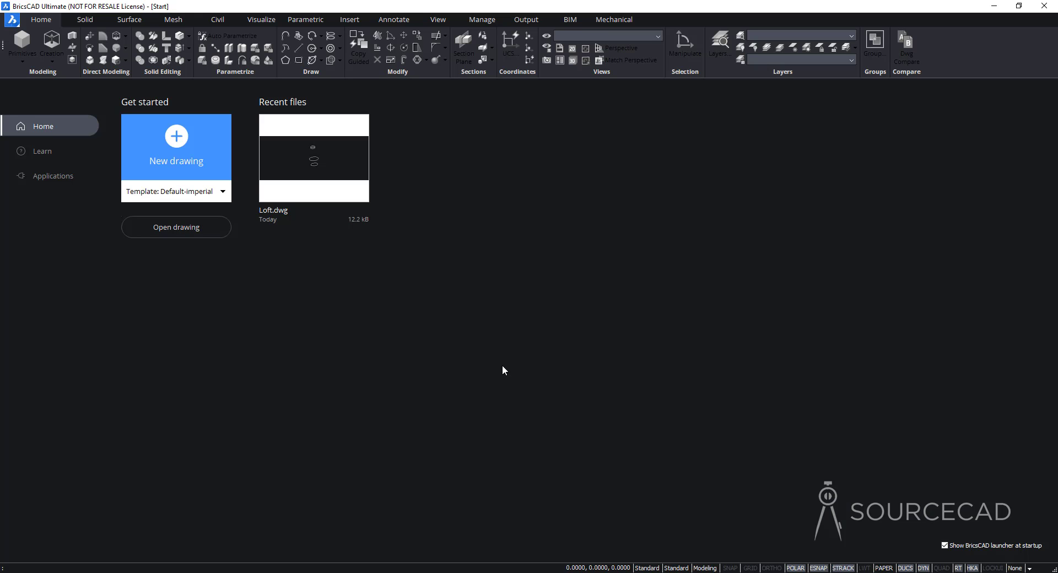
{"action": "left_click", "coordinate": [179, 157]}
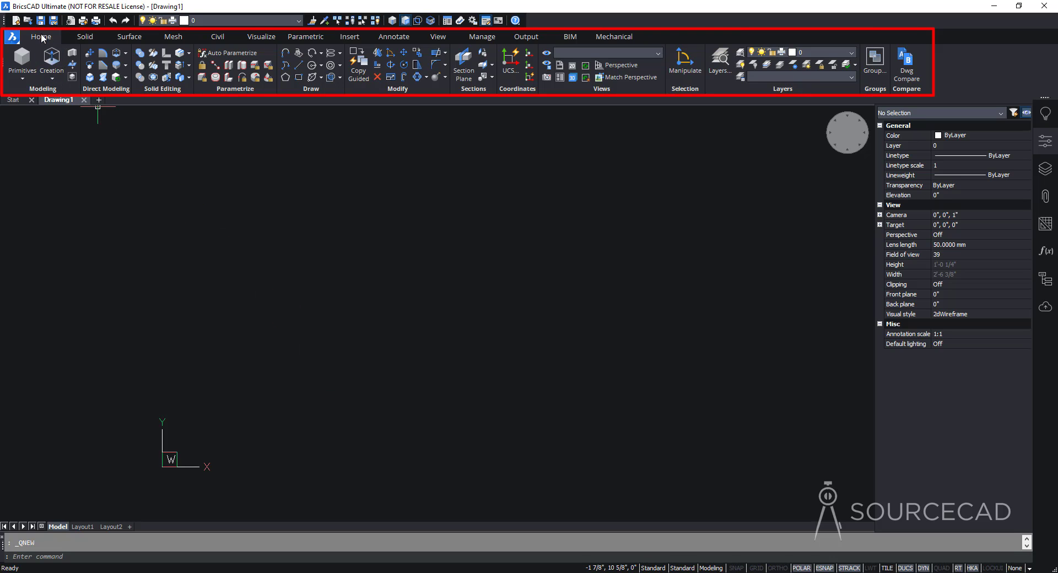
{"action": "left_click", "coordinate": [85, 36]}
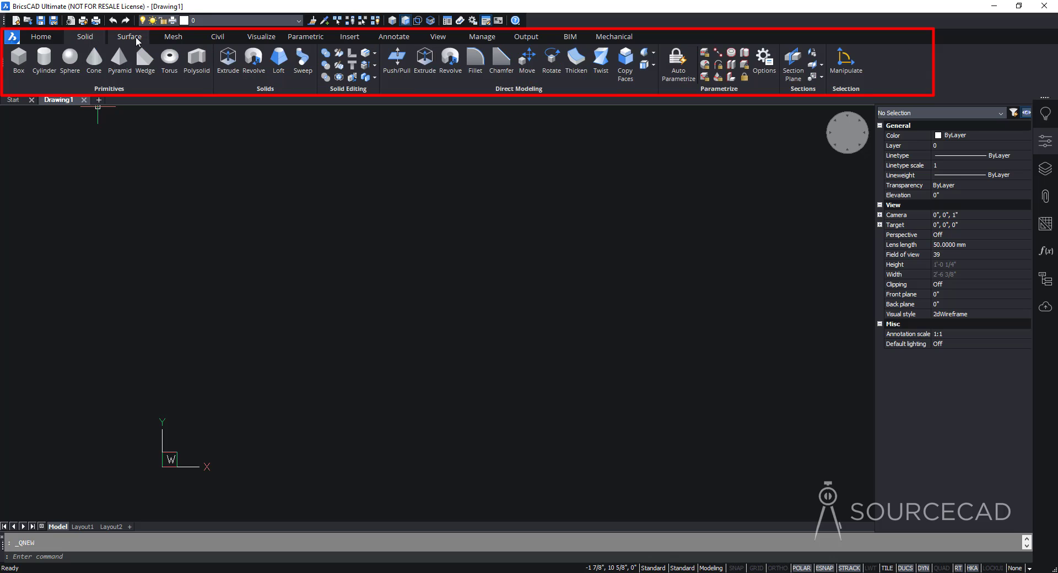
{"action": "left_click", "coordinate": [173, 36]}
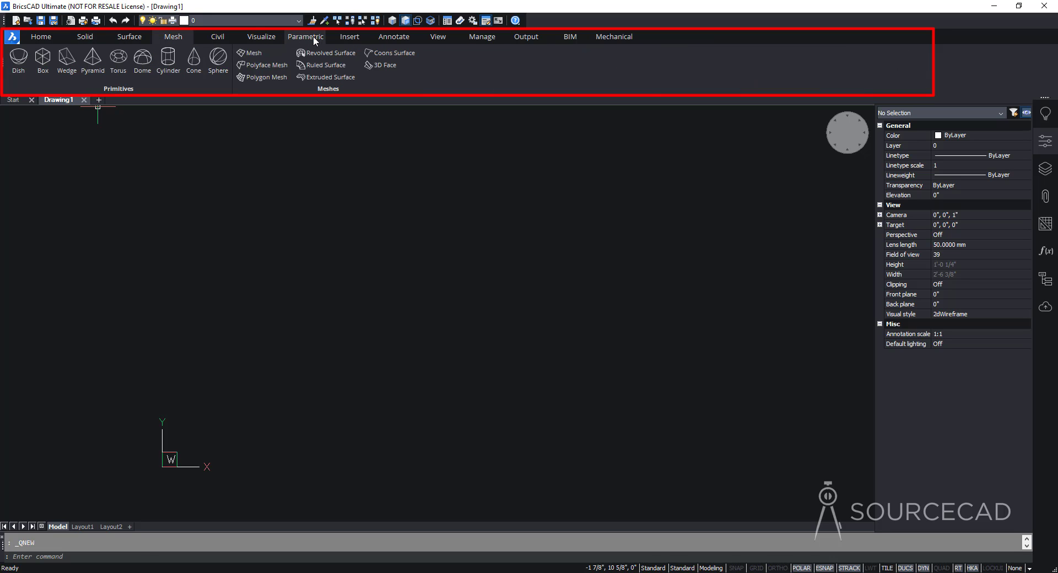
{"action": "left_click", "coordinate": [43, 38]}
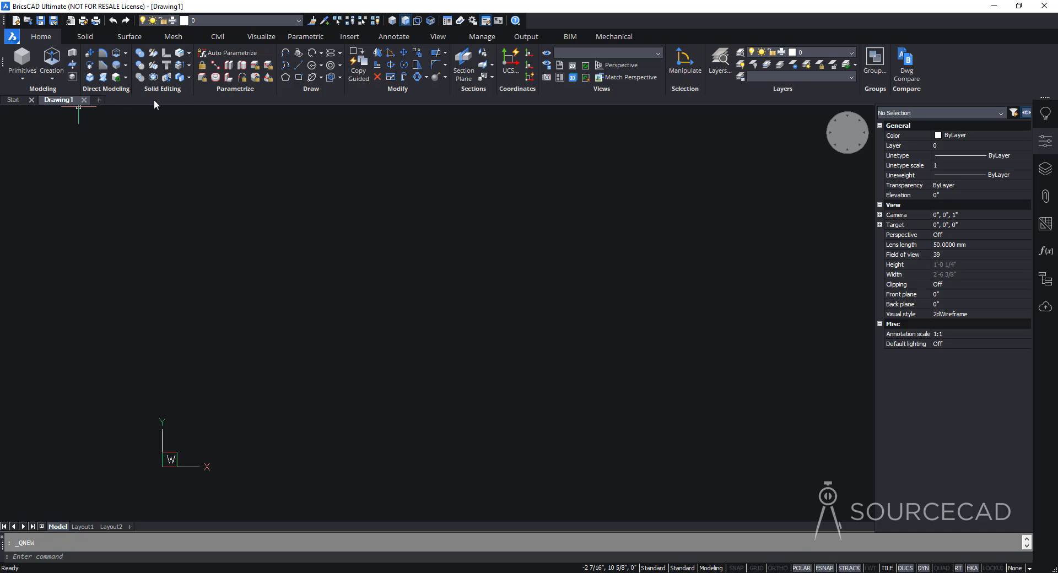
{"action": "left_click", "coordinate": [87, 38]}
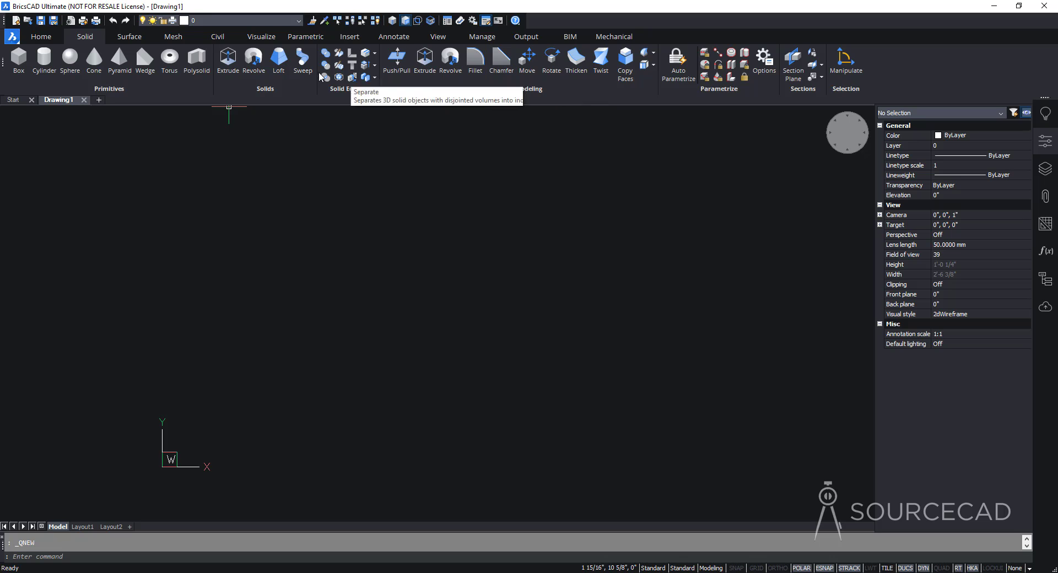
{"action": "left_click", "coordinate": [139, 37]}
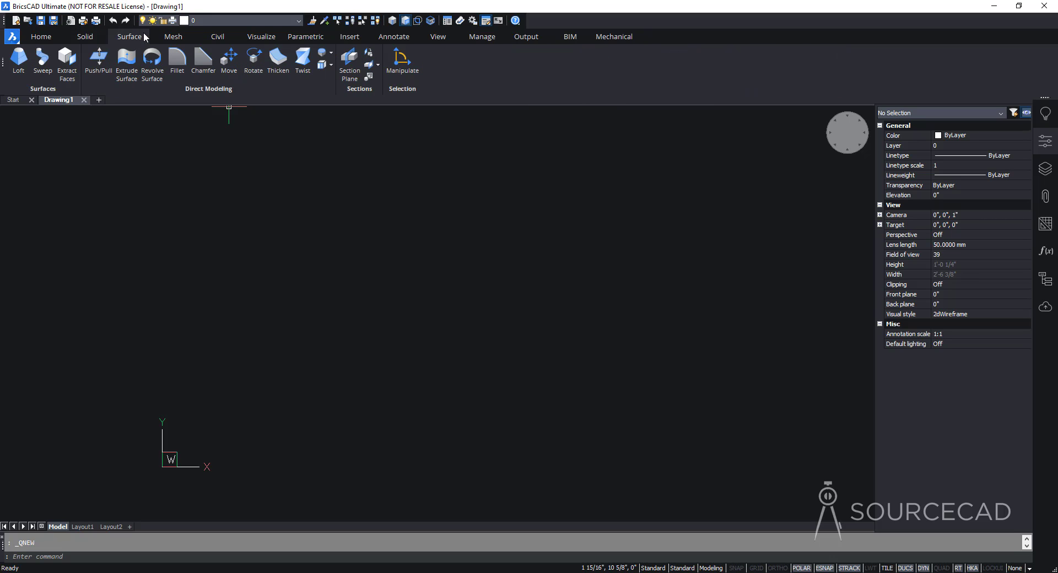
{"action": "left_click", "coordinate": [41, 37]}
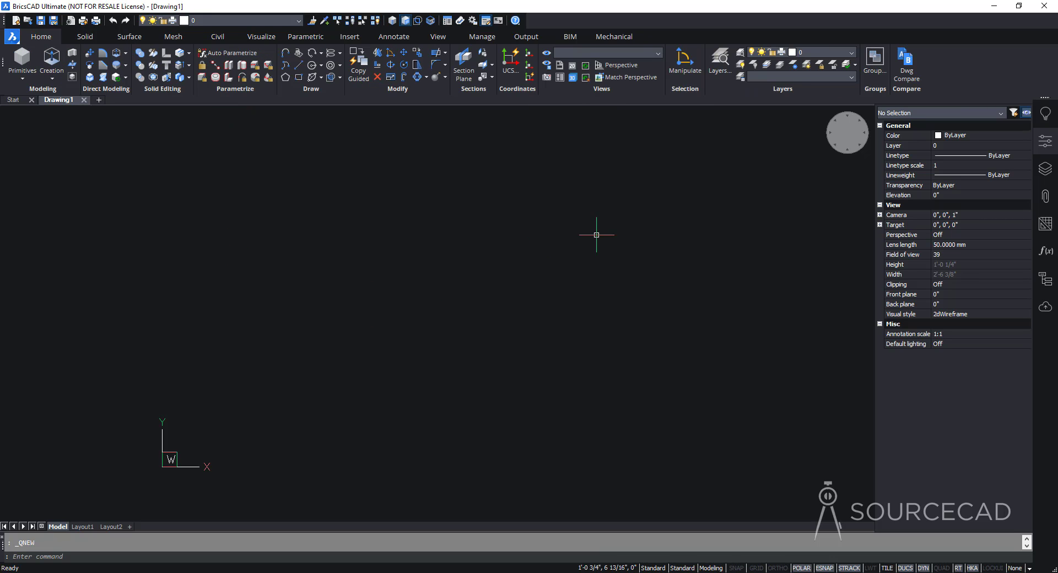
Draw a solid box with a base of about 4 1/8" by 3" and a height of 2".
{"action": "mouse_move", "coordinate": [828, 145]}
{"action": "left_click", "coordinate": [22, 80]}
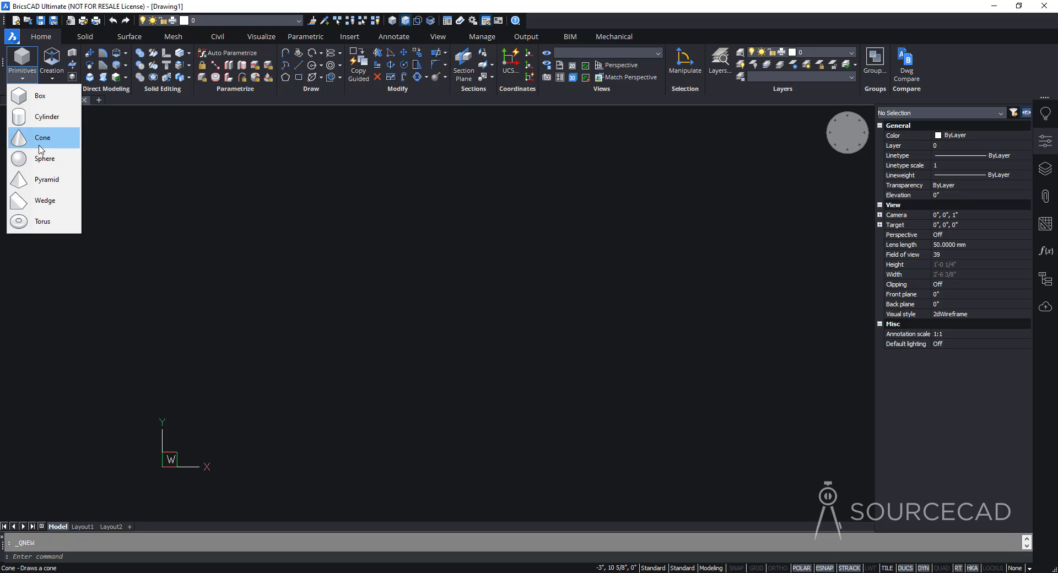
{"action": "left_click", "coordinate": [41, 97]}
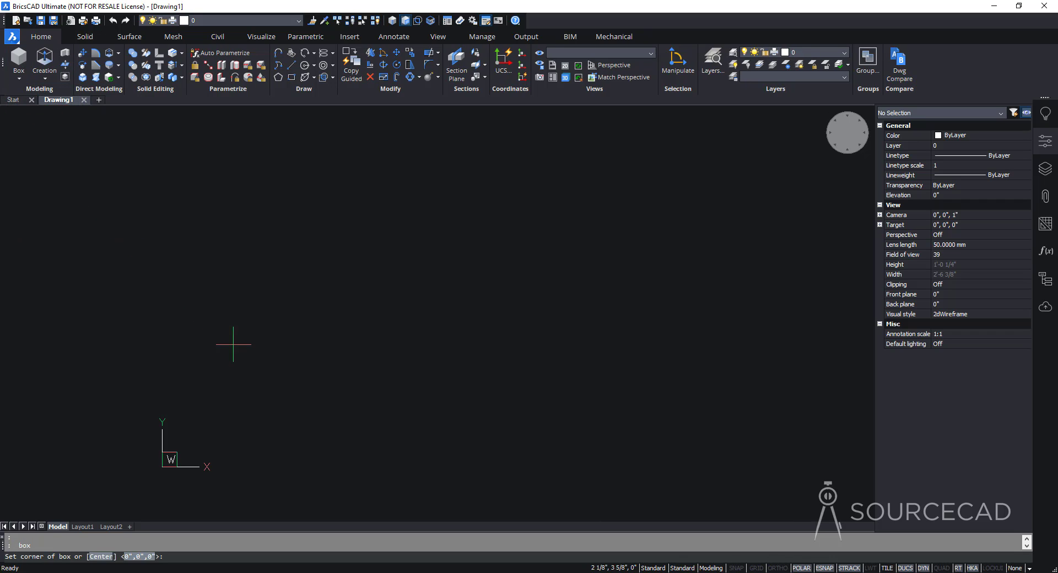
{"action": "left_click", "coordinate": [270, 365]}
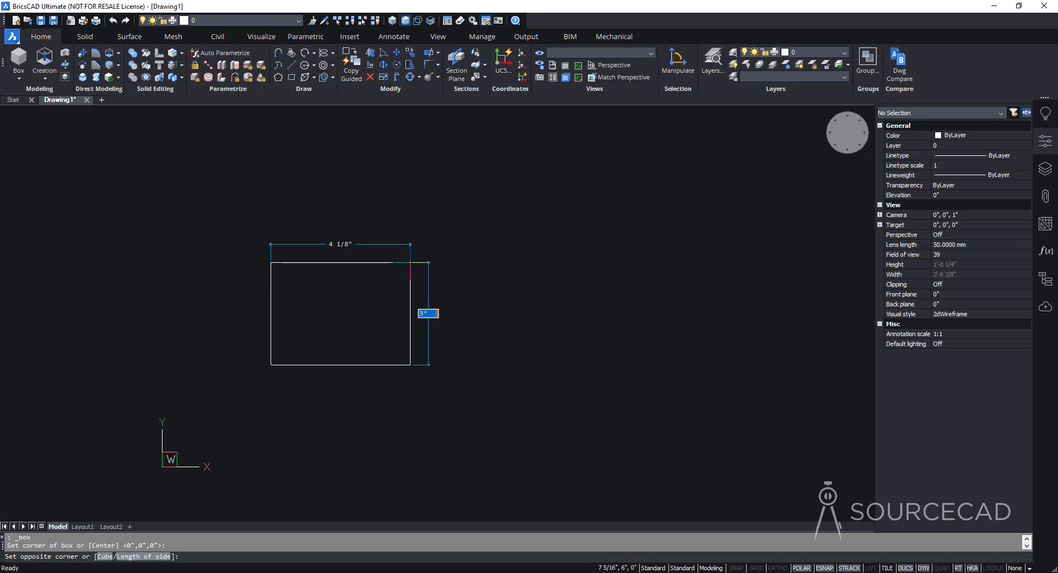
{"action": "left_click", "coordinate": [410, 262]}
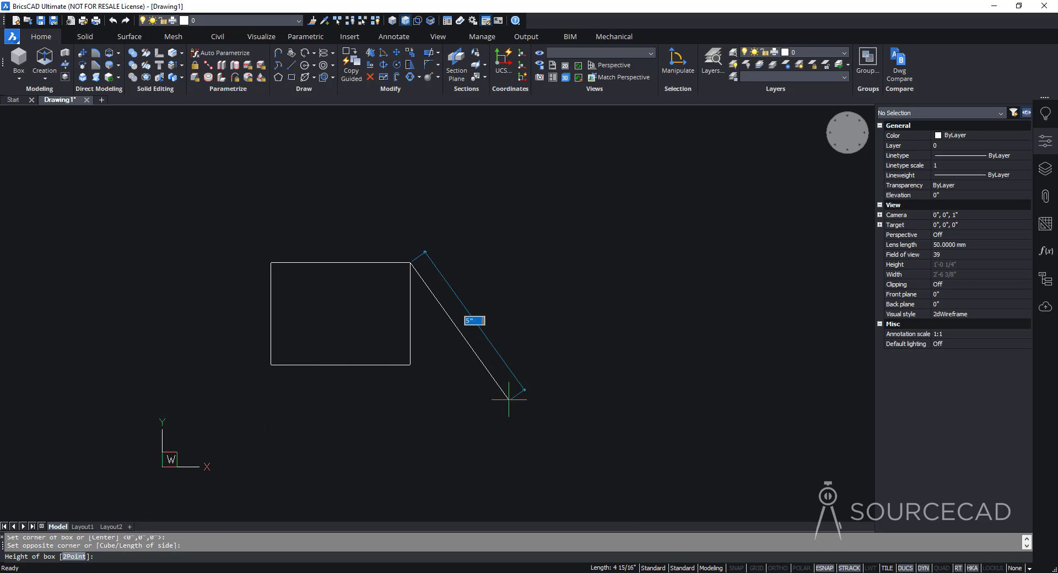
{"action": "type", "text": "2"}
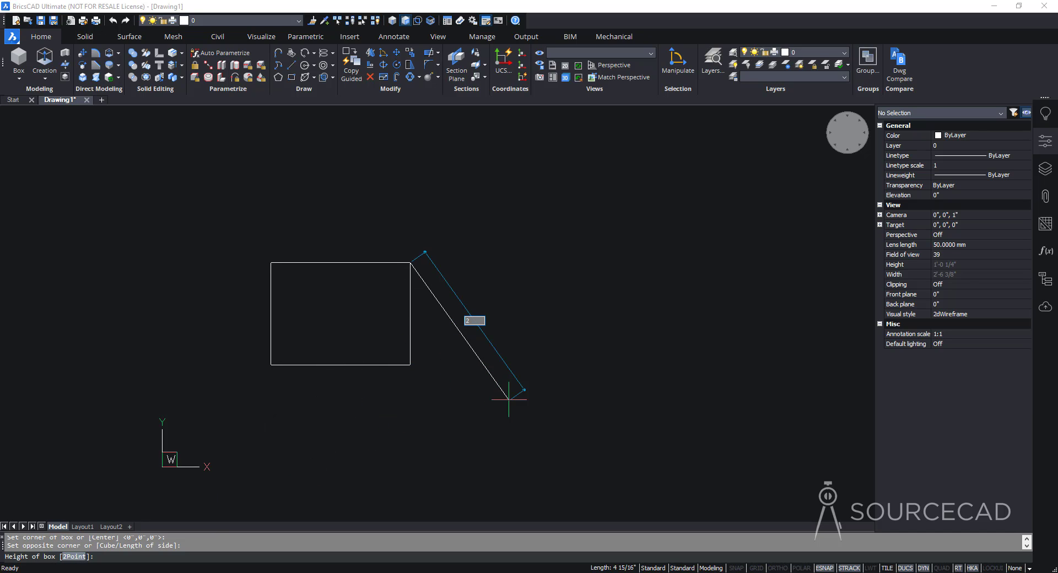
{"action": "key", "text": "Return"}
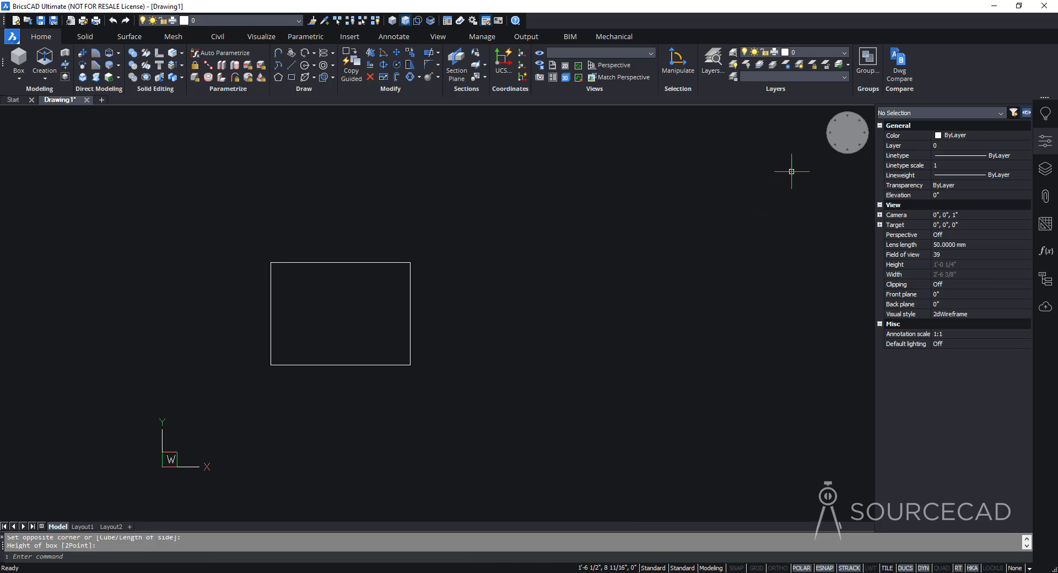
Show the box in the Top Front Left isometric view and apply the Modeling visual style.
{"action": "mouse_move", "coordinate": [827, 141]}
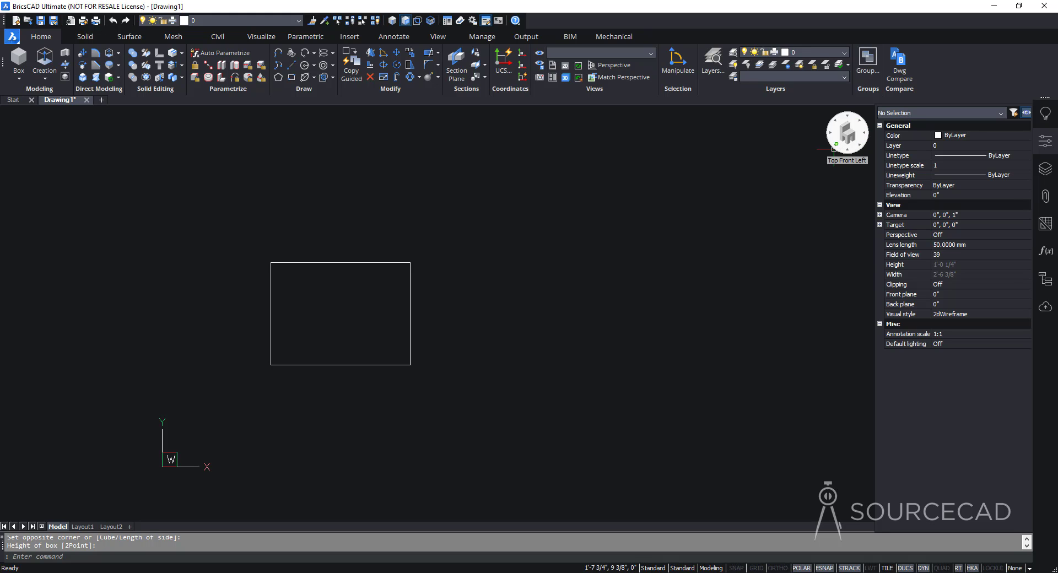
{"action": "left_click", "coordinate": [833, 149]}
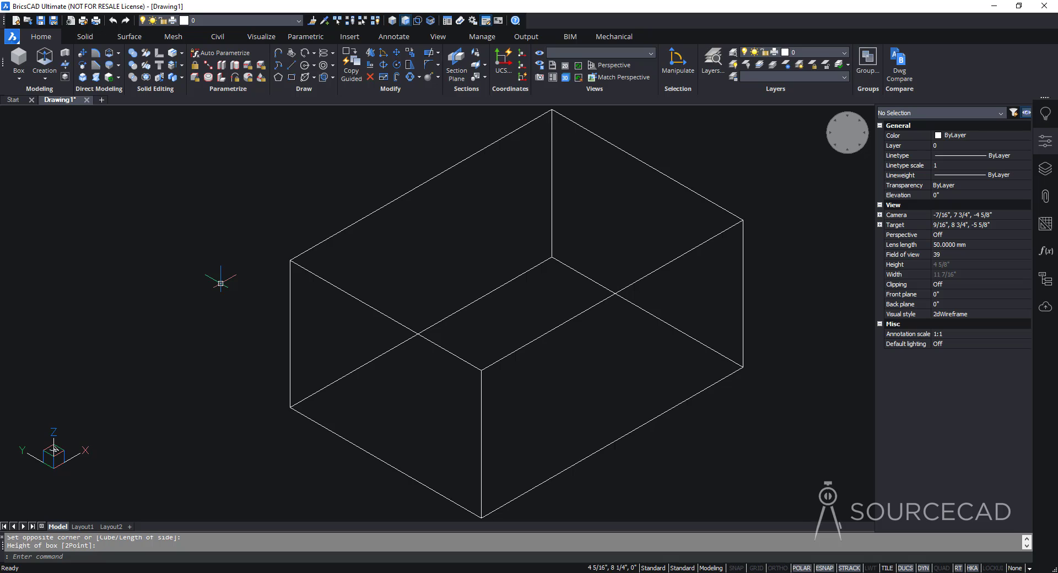
{"action": "middle_click_drag", "start_coordinate": [226, 298], "coordinate": [253, 260], "text": "shift"}
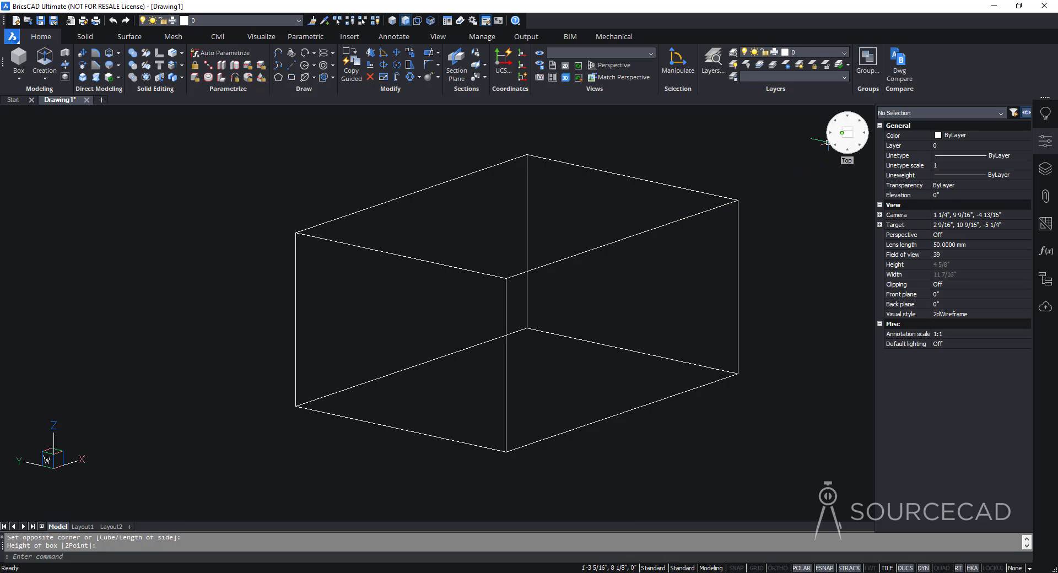
{"action": "right_click", "coordinate": [842, 134]}
{"action": "mouse_move", "coordinate": [909, 148]}
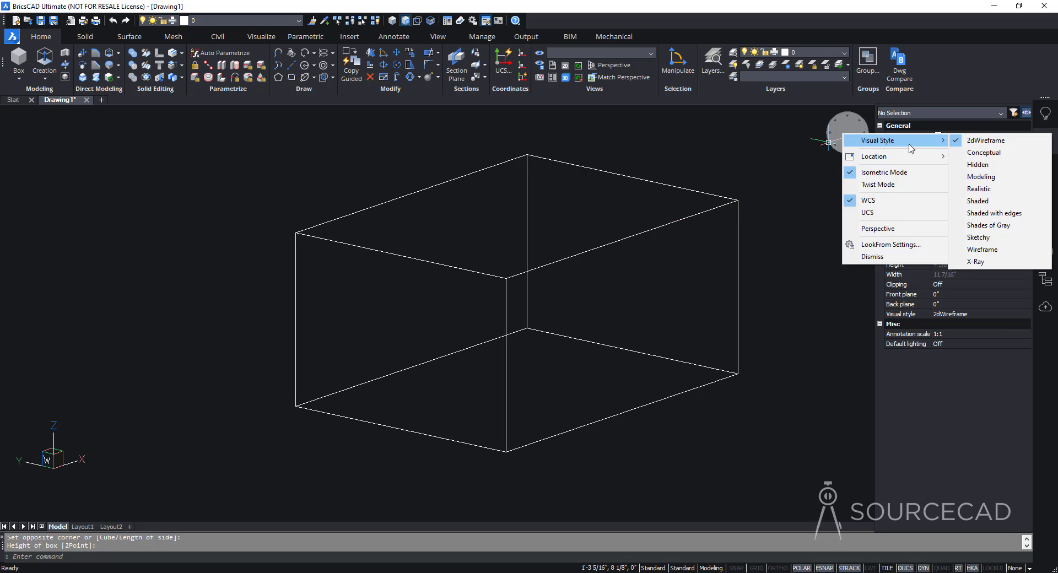
{"action": "left_click", "coordinate": [981, 177]}
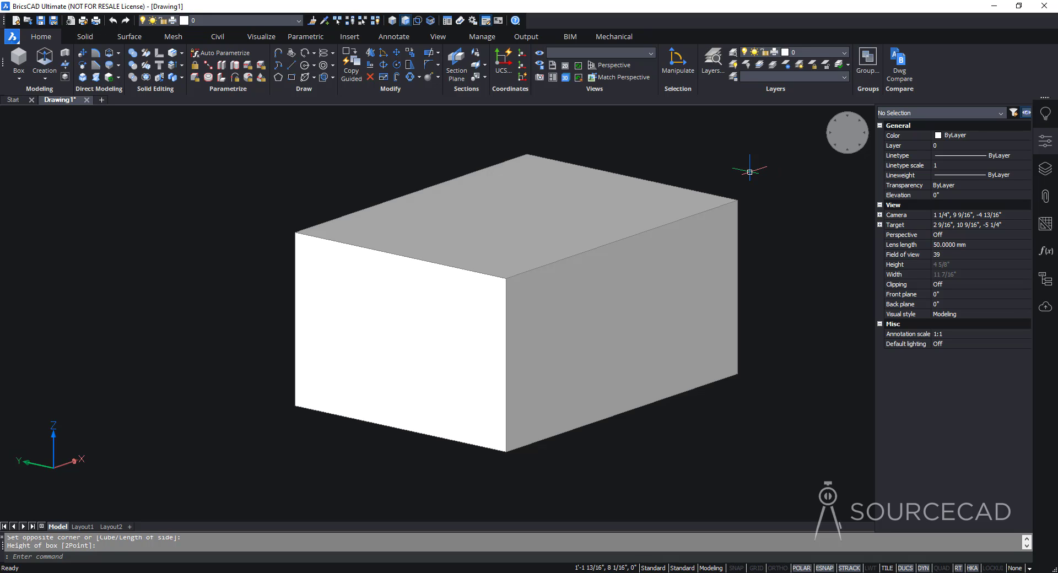
{"action": "middle_click_drag", "start_coordinate": [711, 173], "coordinate": [692, 205], "text": "shift"}
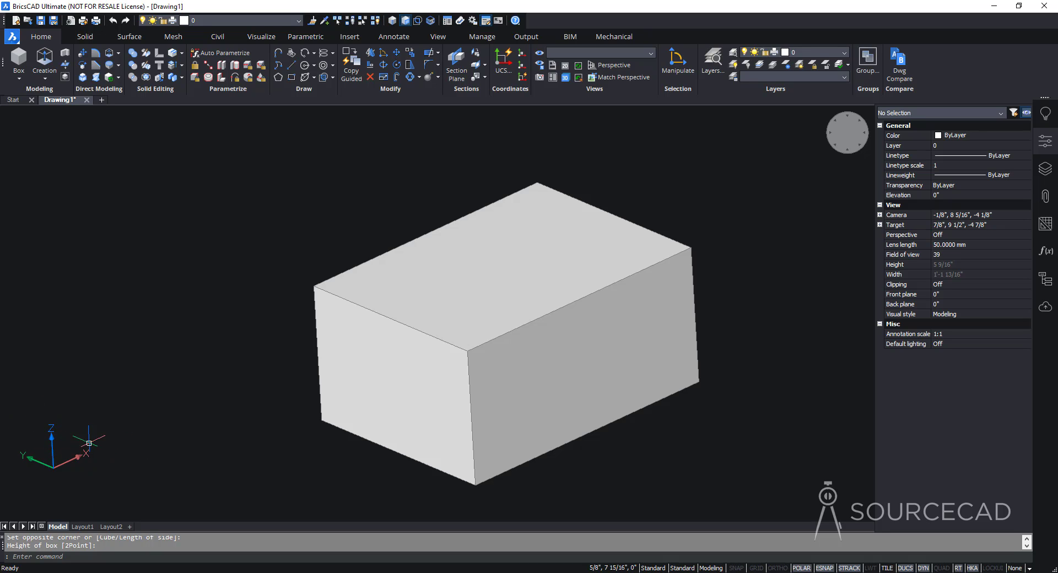
Draw a solid cylinder beside the box with a base radius of 1" and a height of 3".
{"action": "middle_click_drag", "start_coordinate": [194, 417], "coordinate": [104, 417], "text": "shift"}
{"action": "left_click", "coordinate": [19, 77]}
{"action": "left_click", "coordinate": [37, 118]}
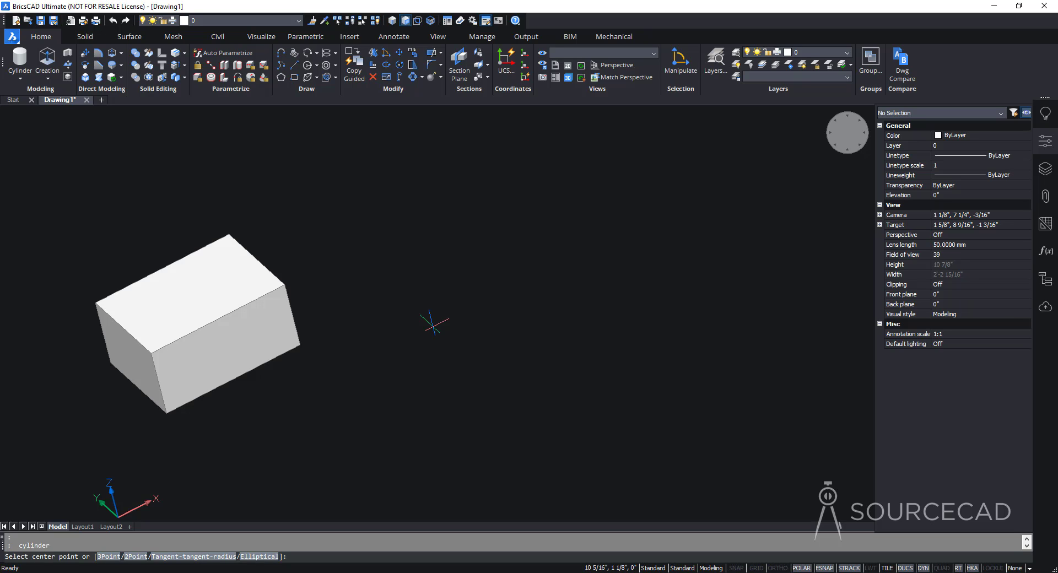
{"action": "left_click", "coordinate": [433, 325]}
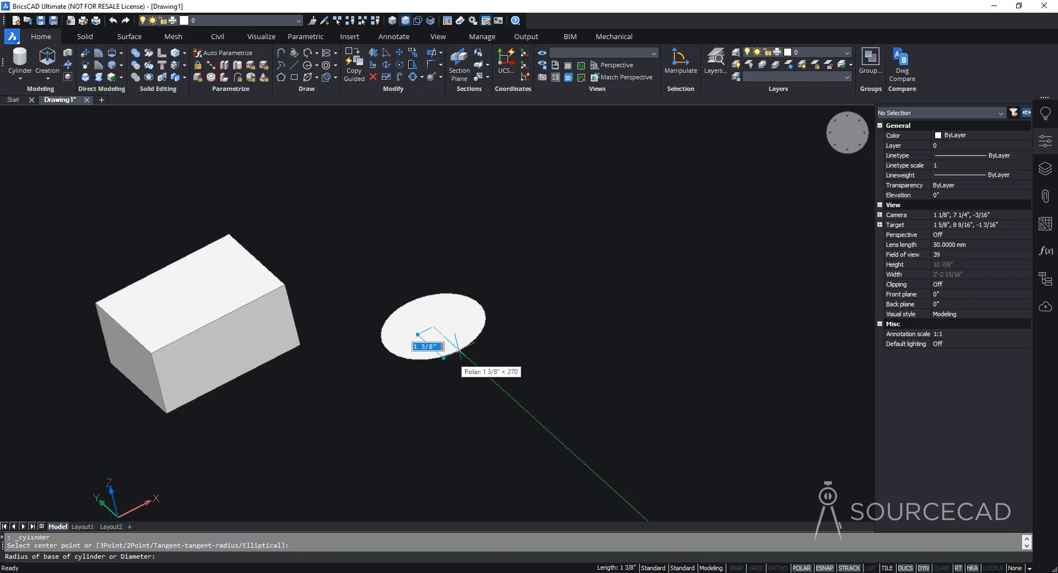
{"action": "type", "text": "1"}
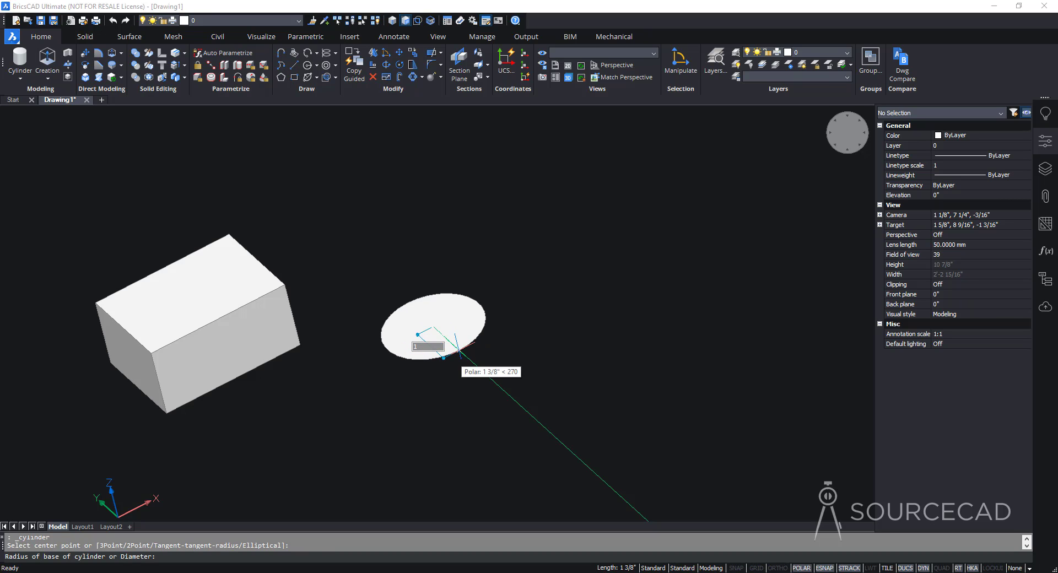
{"action": "key", "text": "Return"}
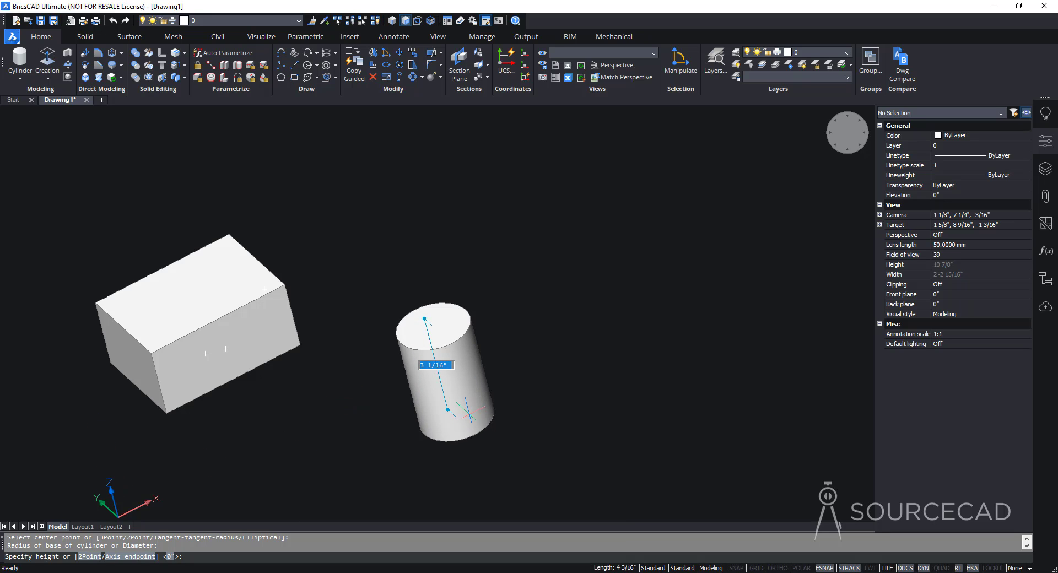
{"action": "type", "text": "3"}
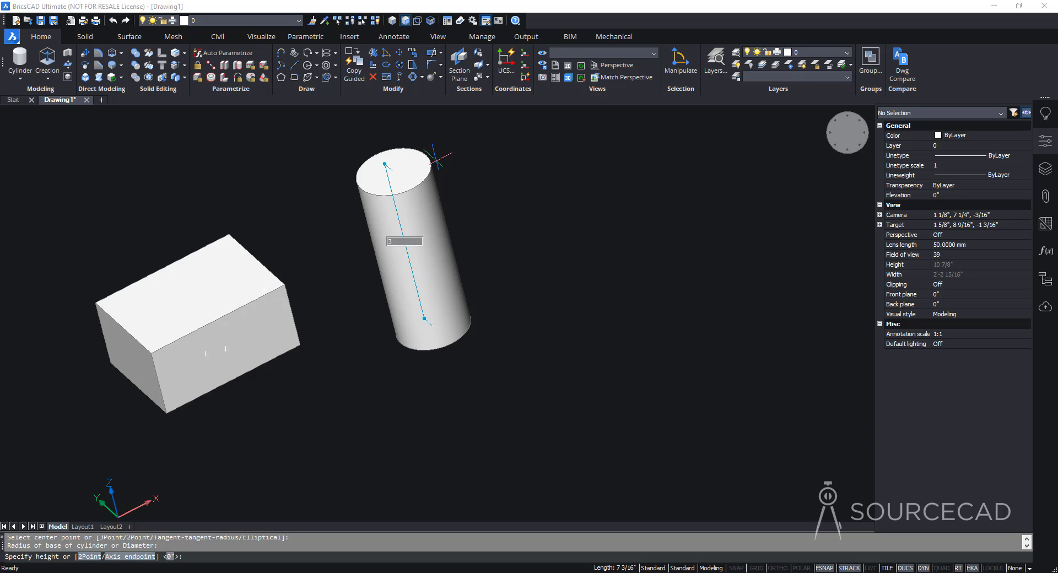
{"action": "key", "text": "Return"}
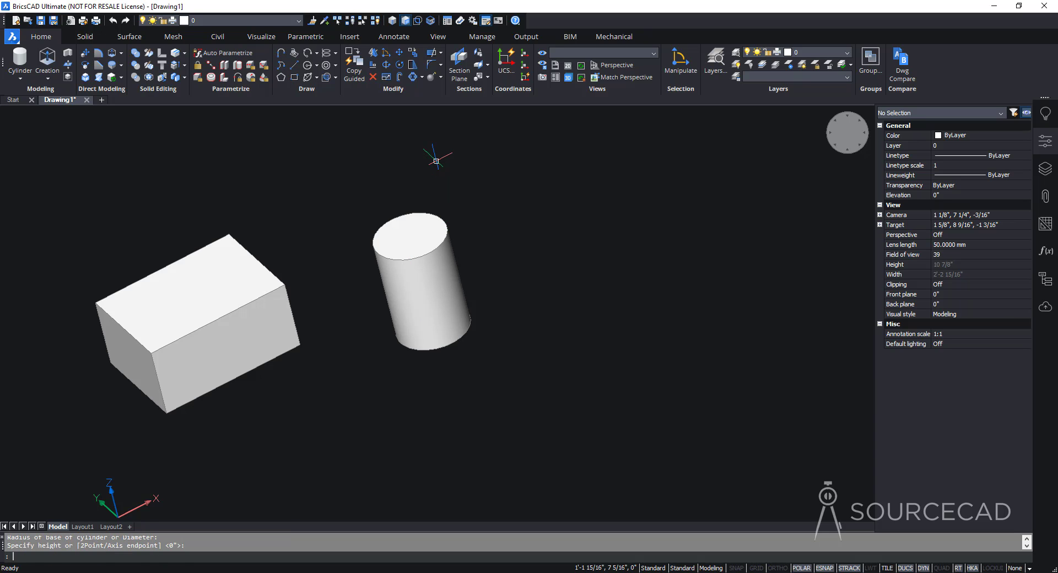
{"action": "middle_click_drag", "start_coordinate": [457, 332], "coordinate": [435, 358], "text": "shift"}
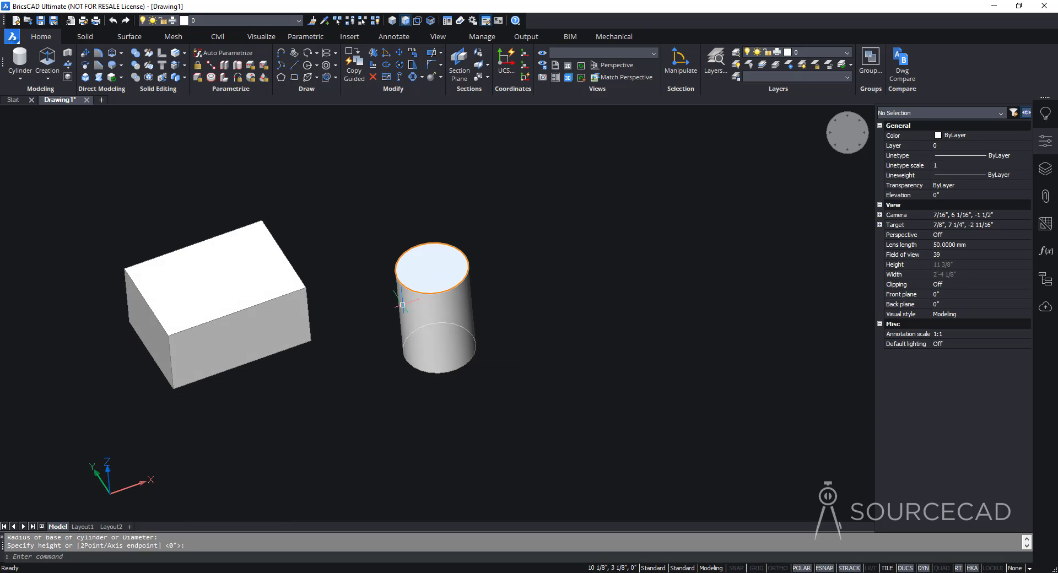
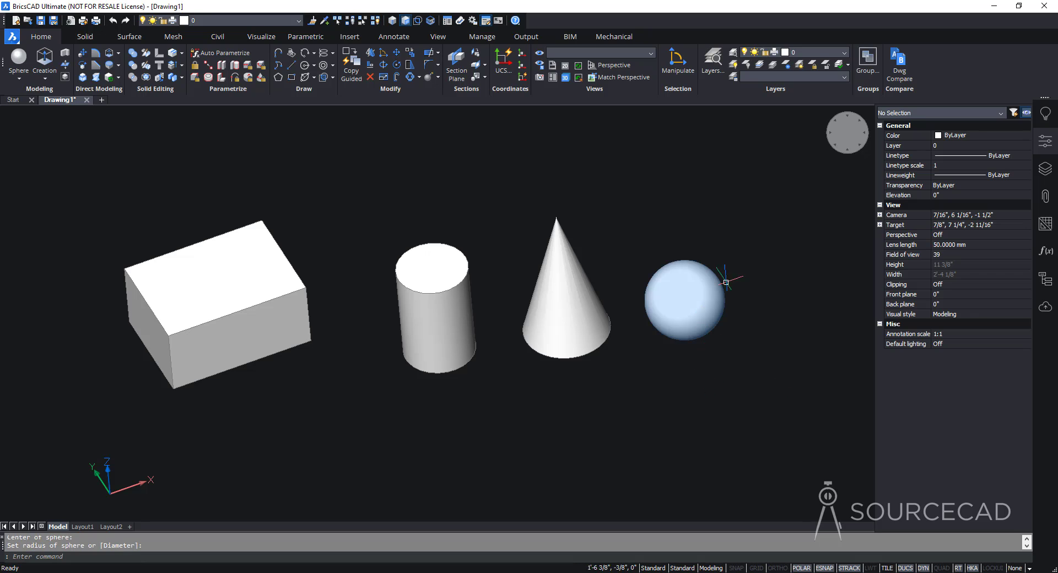
Draw a solid pyramid with a four-sided base on the far side of the sphere.
{"action": "left_click", "coordinate": [18, 75]}
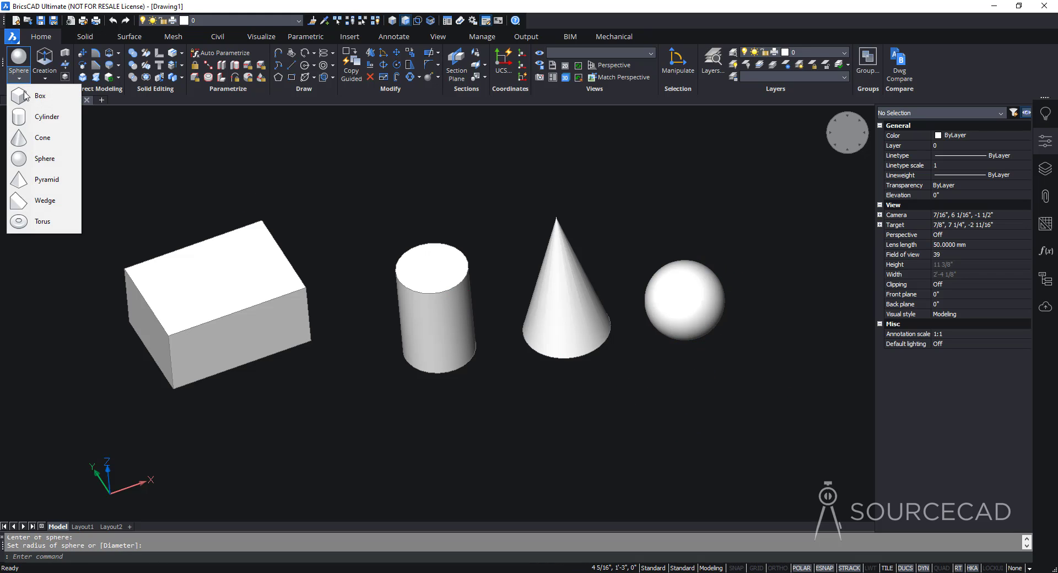
{"action": "left_click", "coordinate": [62, 180]}
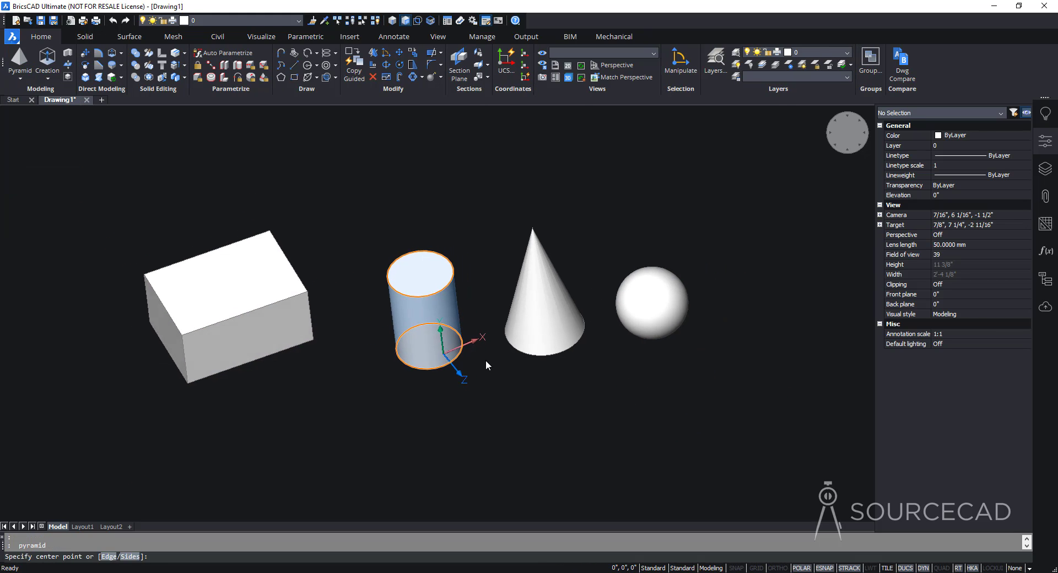
{"action": "left_click", "coordinate": [468, 361]}
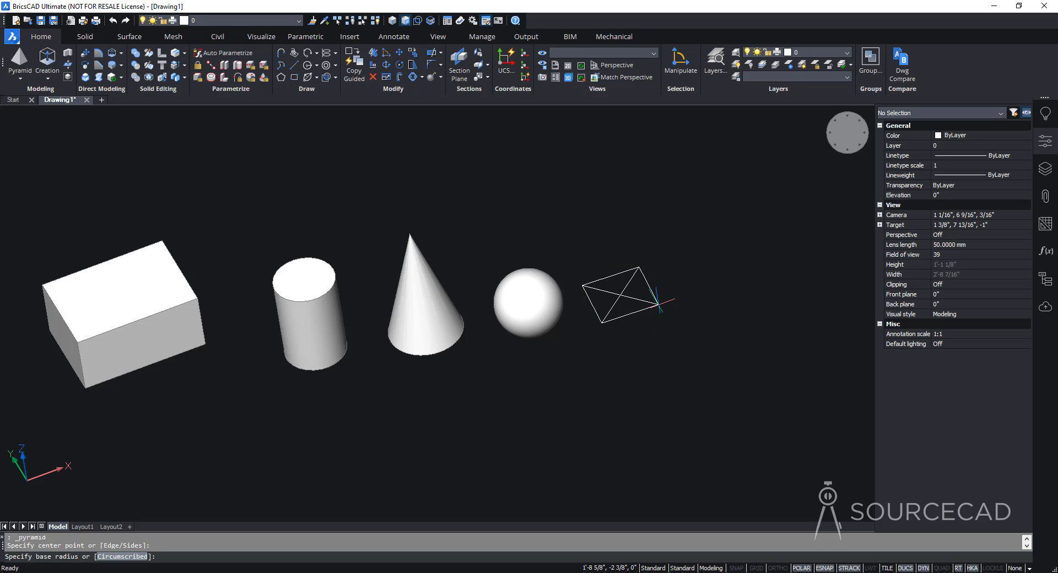
{"action": "left_click", "coordinate": [659, 302]}
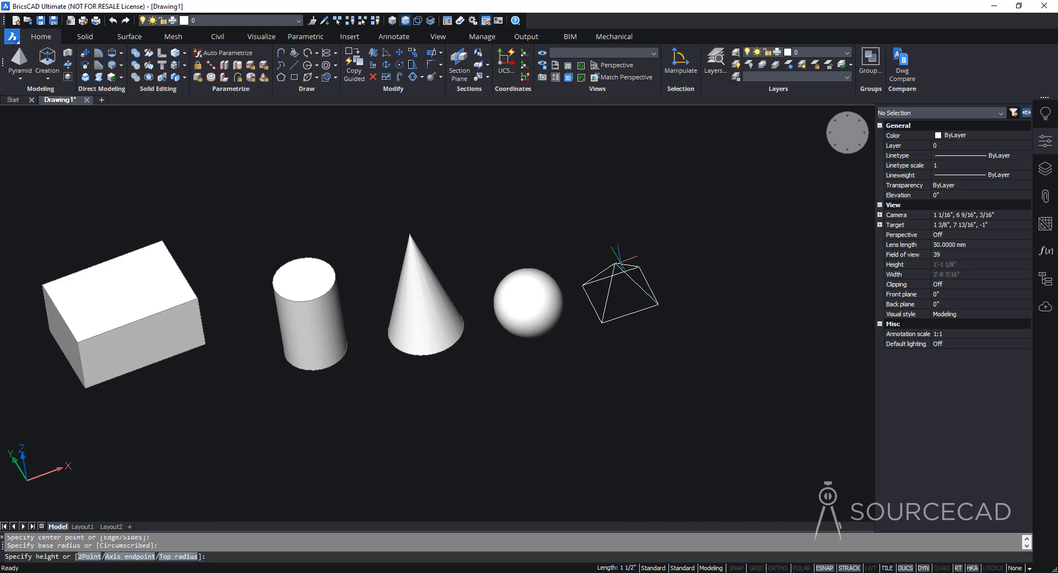
{"action": "left_click", "coordinate": [598, 274]}
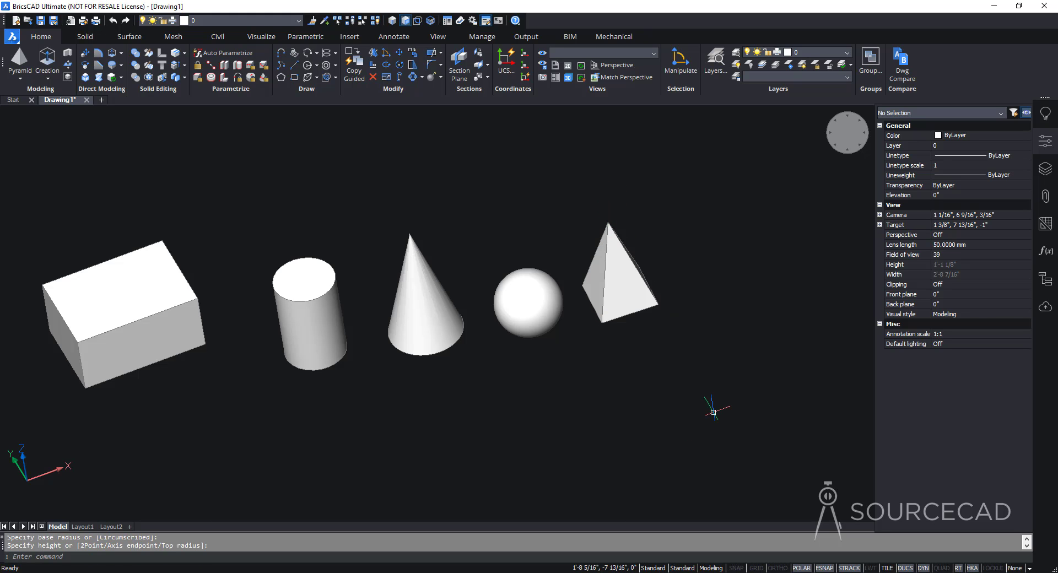
Draw a solid wedge beside the pyramid with a base of about 3 1/8" by 1 3/16".
{"action": "middle_click_drag", "start_coordinate": [713, 412], "coordinate": [648, 370], "text": "shift"}
{"action": "left_click", "coordinate": [20, 78]}
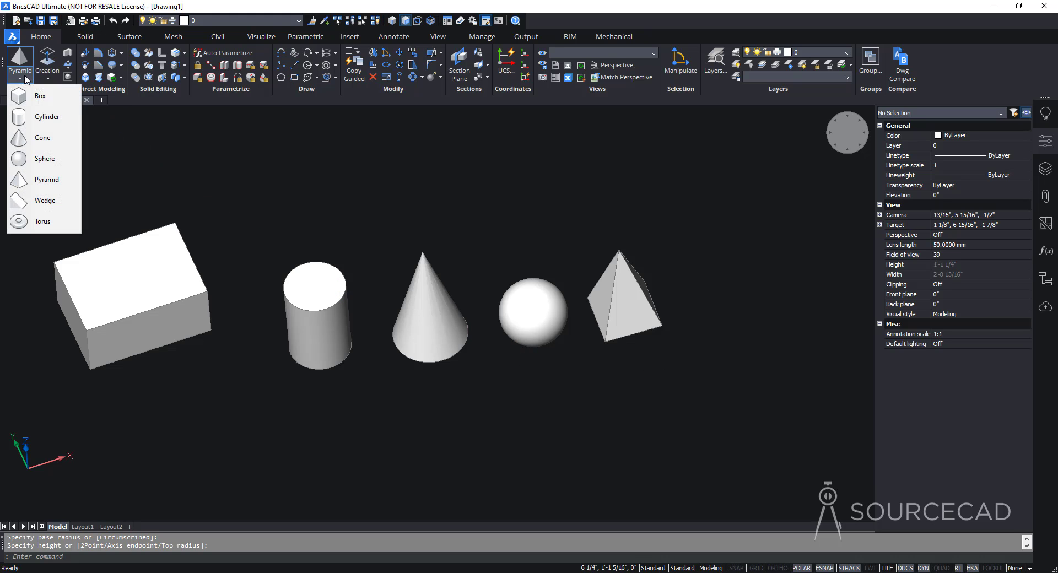
{"action": "left_click", "coordinate": [62, 201]}
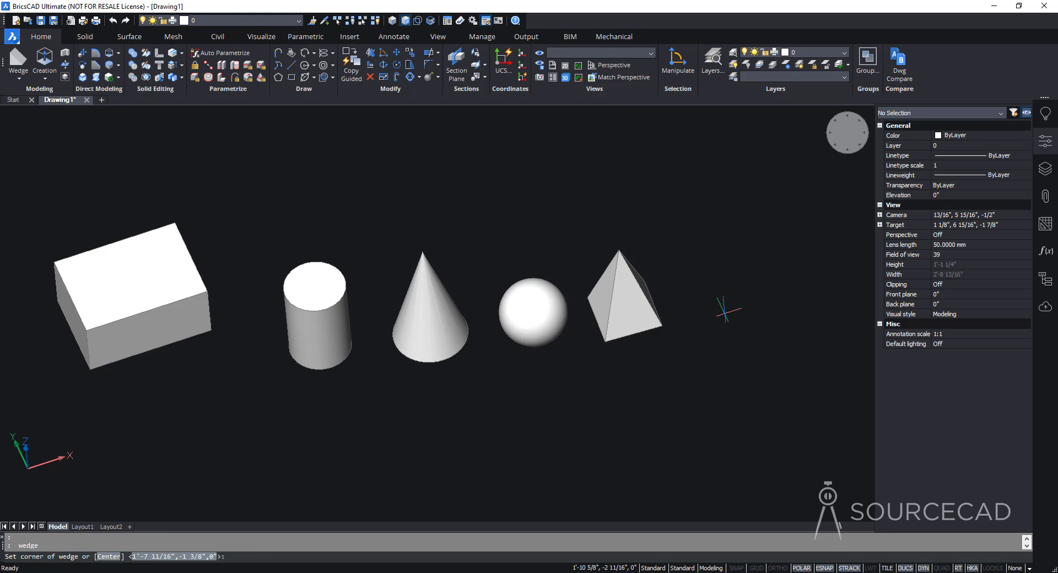
{"action": "left_click", "coordinate": [699, 282]}
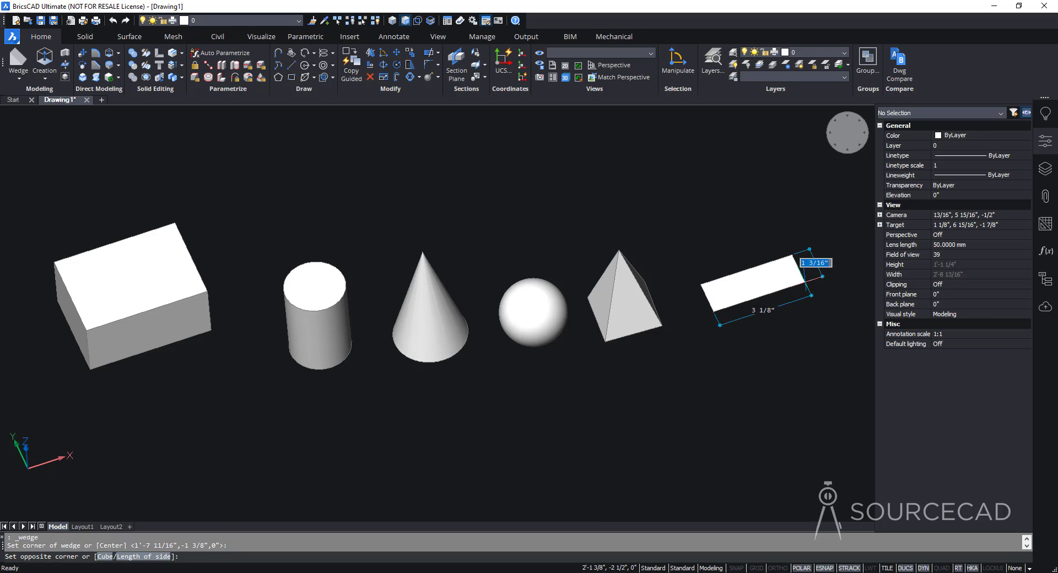
{"action": "left_click", "coordinate": [808, 278]}
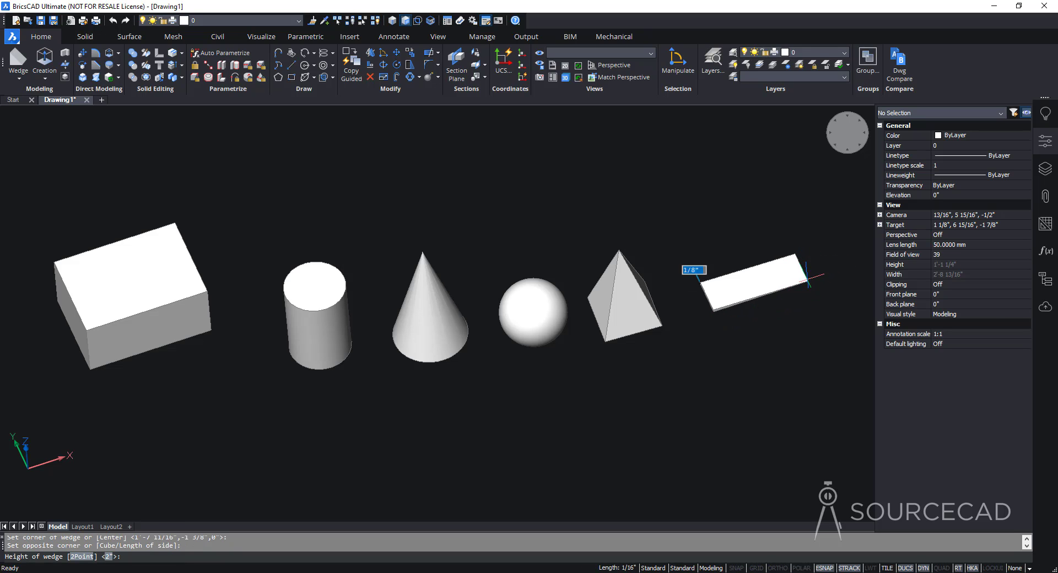
{"action": "left_click", "coordinate": [772, 259]}
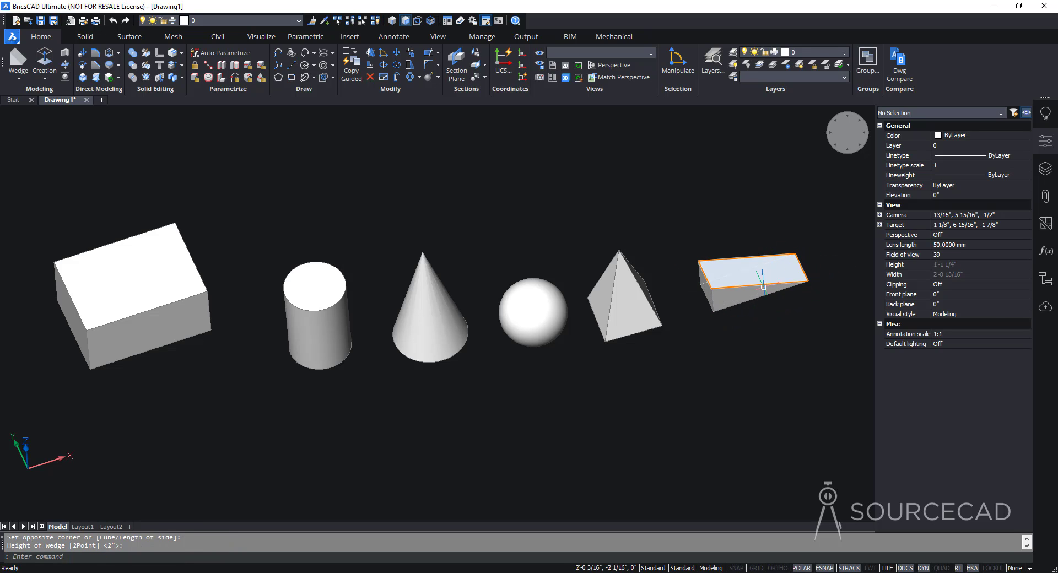
Draw a solid torus beside the wedge with a body radius of 0.3".
{"action": "left_click", "coordinate": [18, 78]}
{"action": "left_click", "coordinate": [44, 220]}
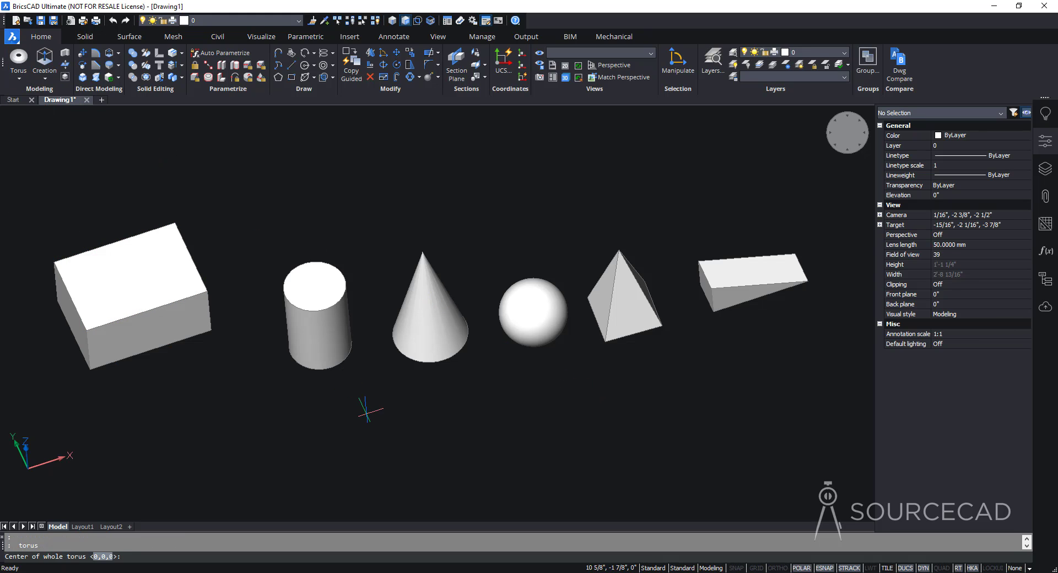
{"action": "middle_click_drag", "start_coordinate": [366, 406], "coordinate": [763, 272], "text": "shift"}
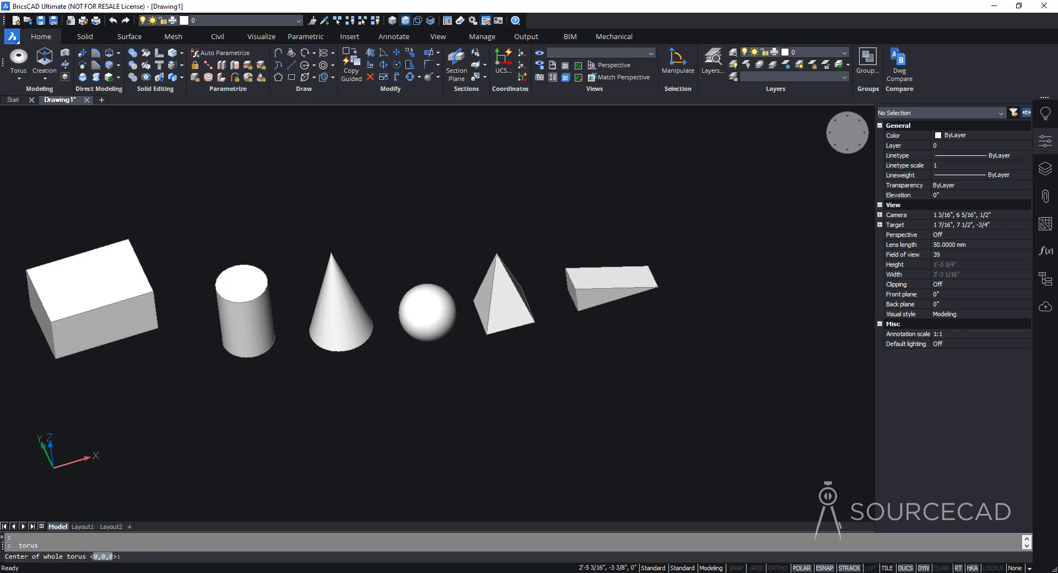
{"action": "key", "text": "Return"}
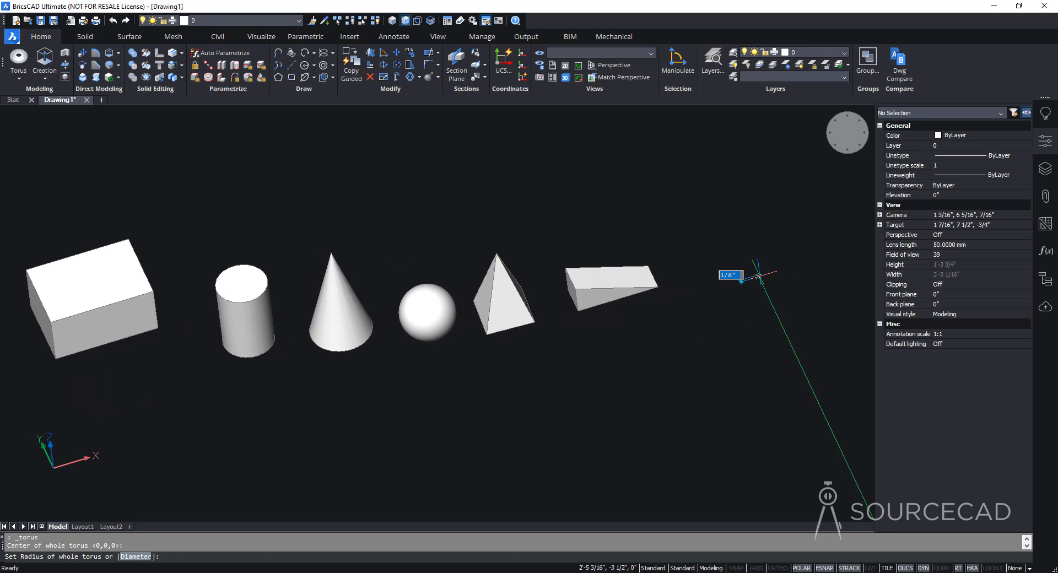
{"action": "left_click", "coordinate": [777, 314]}
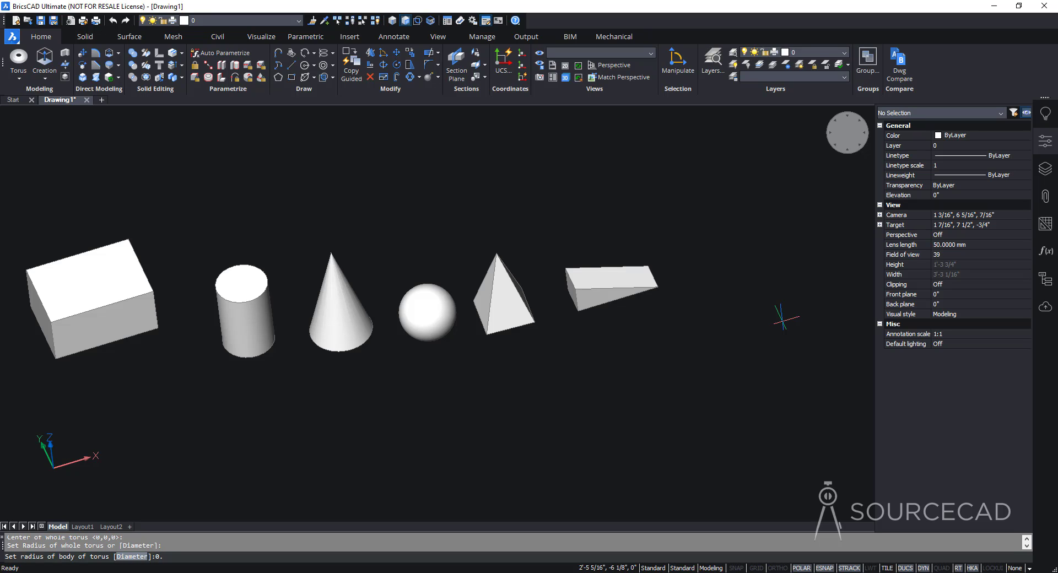
{"action": "type", "text": "0.3"}
{"action": "key", "text": "Return"}
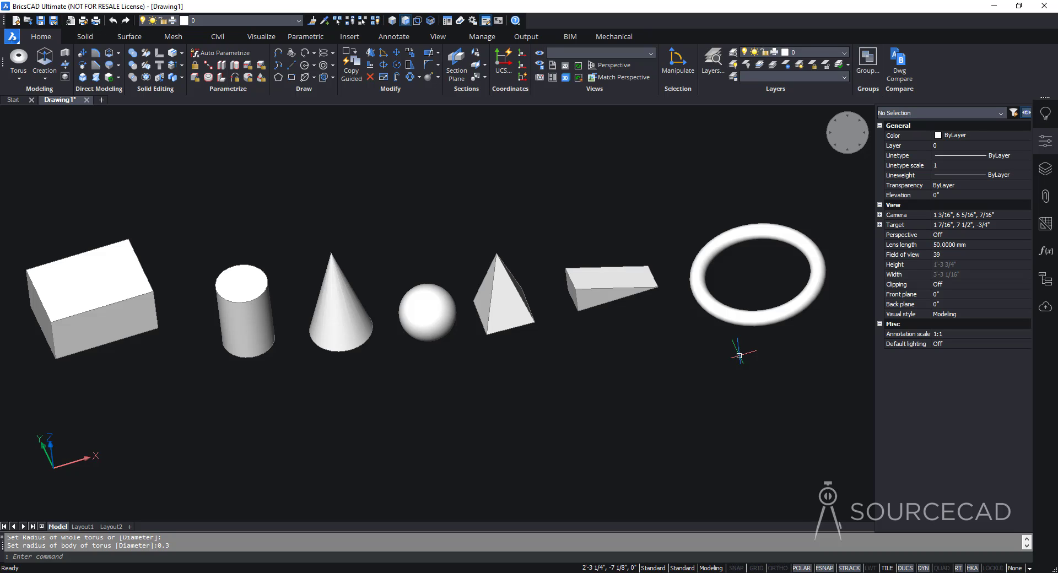
Create a new drawing and draw a rectangle about 4 1/2" wide and 3" high.
{"action": "left_click", "coordinate": [101, 100]}
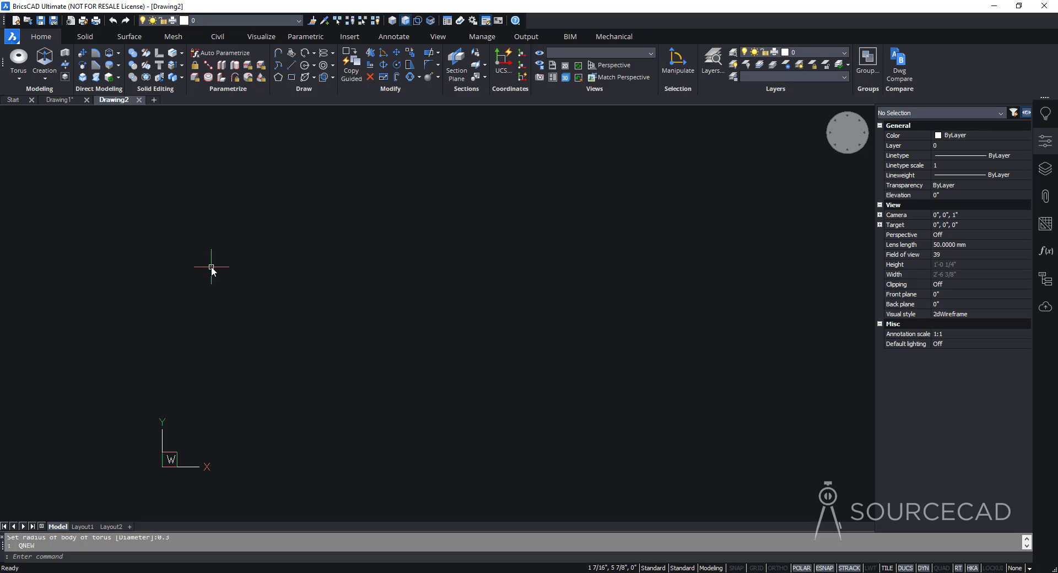
{"action": "left_click", "coordinate": [291, 77]}
{"action": "left_click", "coordinate": [264, 256]}
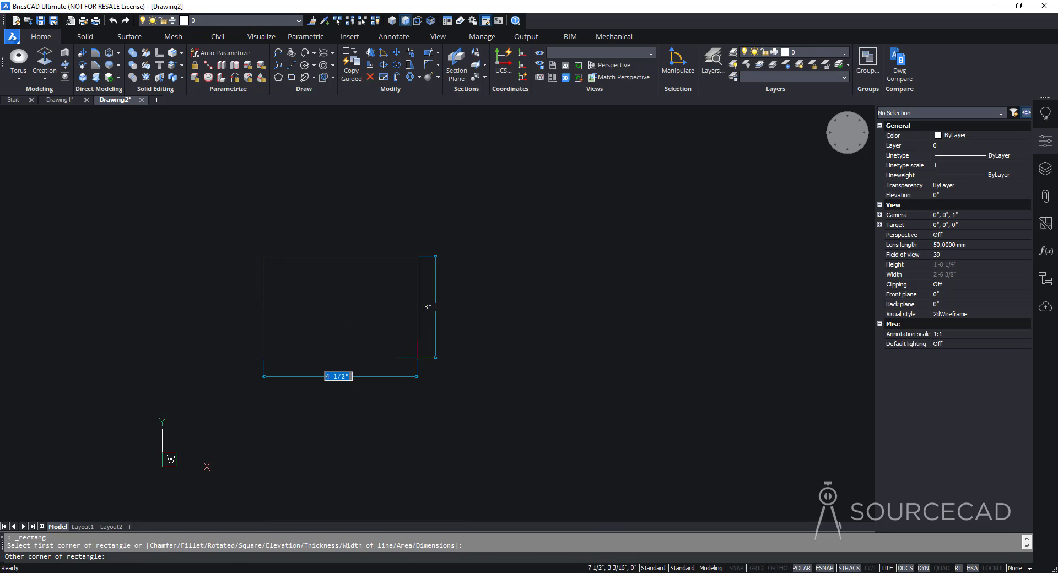
{"action": "left_click", "coordinate": [417, 357]}
Draw a circle centred on the rectangle's upper-right corner so that it overlaps the rectangle.
{"action": "left_click", "coordinate": [305, 65]}
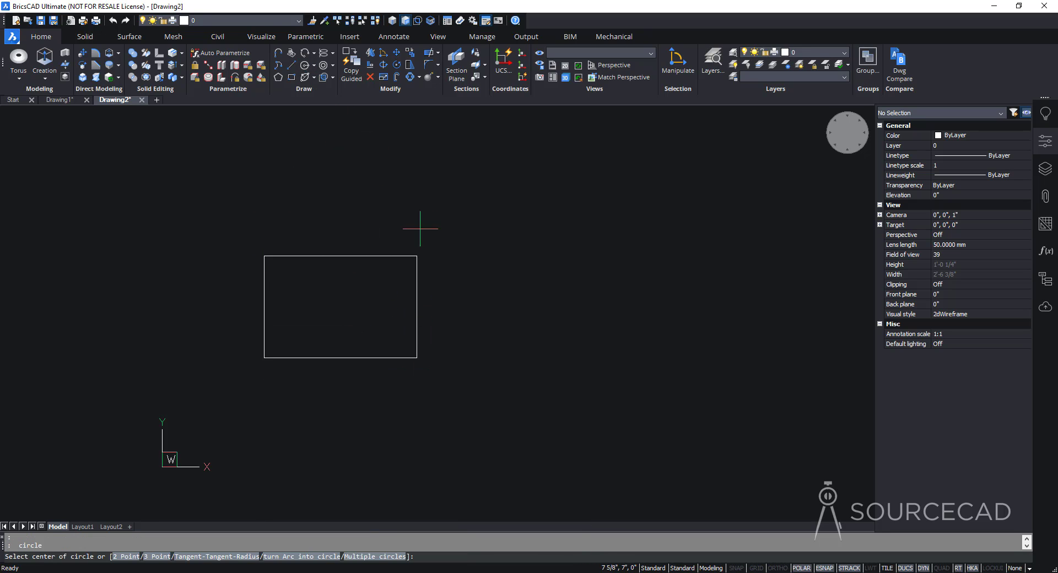
{"action": "left_click", "coordinate": [417, 256]}
{"action": "left_click", "coordinate": [379, 311]}
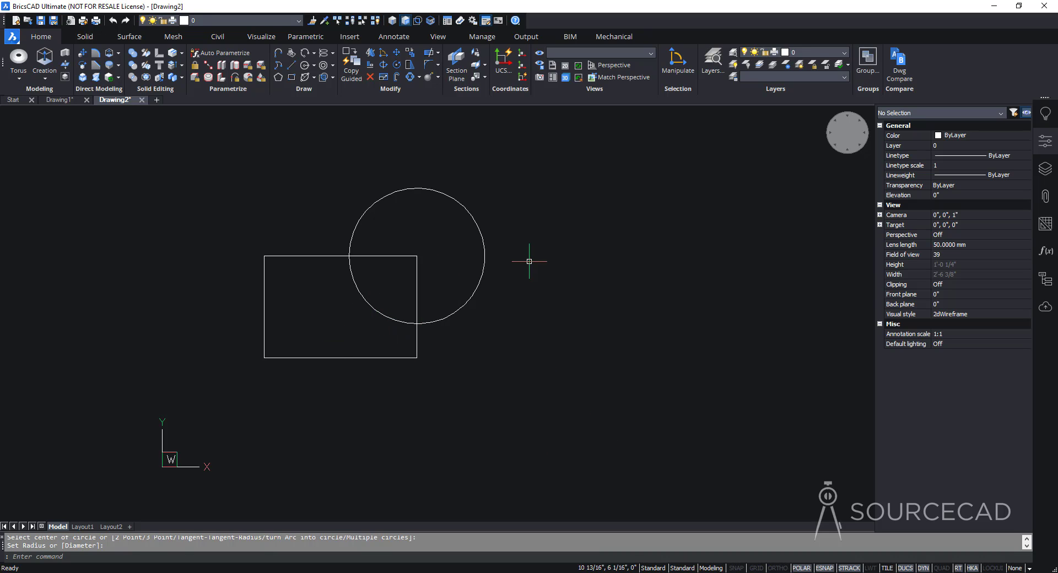
Extrude the rectangle upward by about 3 13/16", defining the height with two points from its corner.
{"action": "middle_click_drag", "start_coordinate": [540, 330], "coordinate": [537, 280], "text": "shift"}
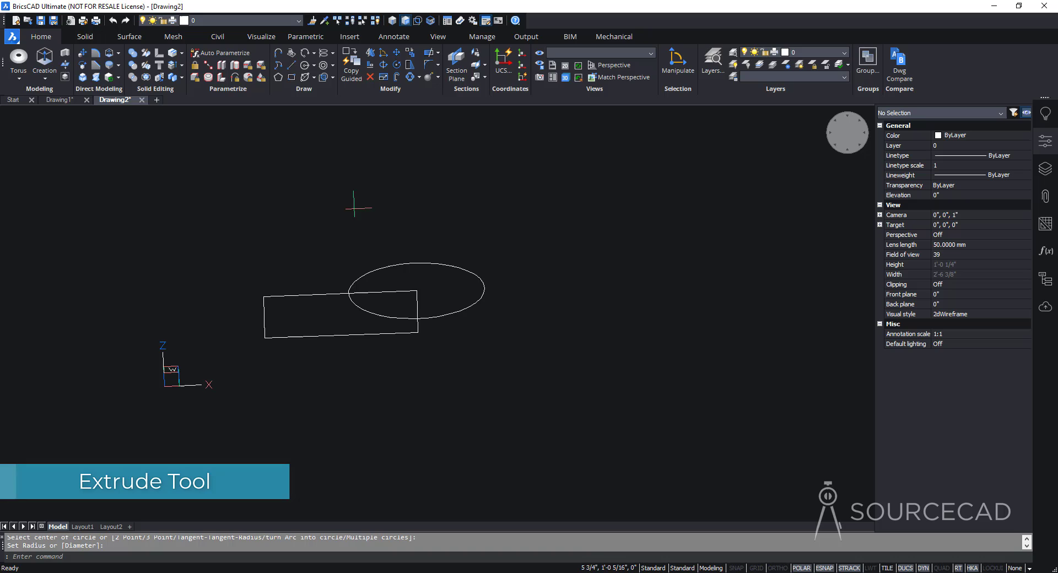
{"action": "left_click", "coordinate": [45, 74]}
{"action": "left_click", "coordinate": [63, 96]}
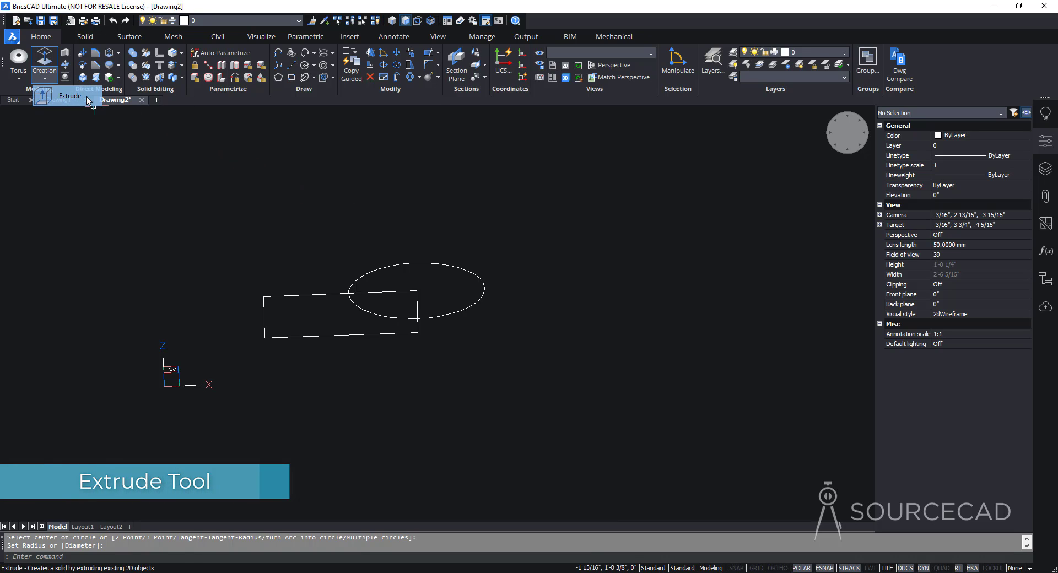
{"action": "left_click", "coordinate": [288, 295]}
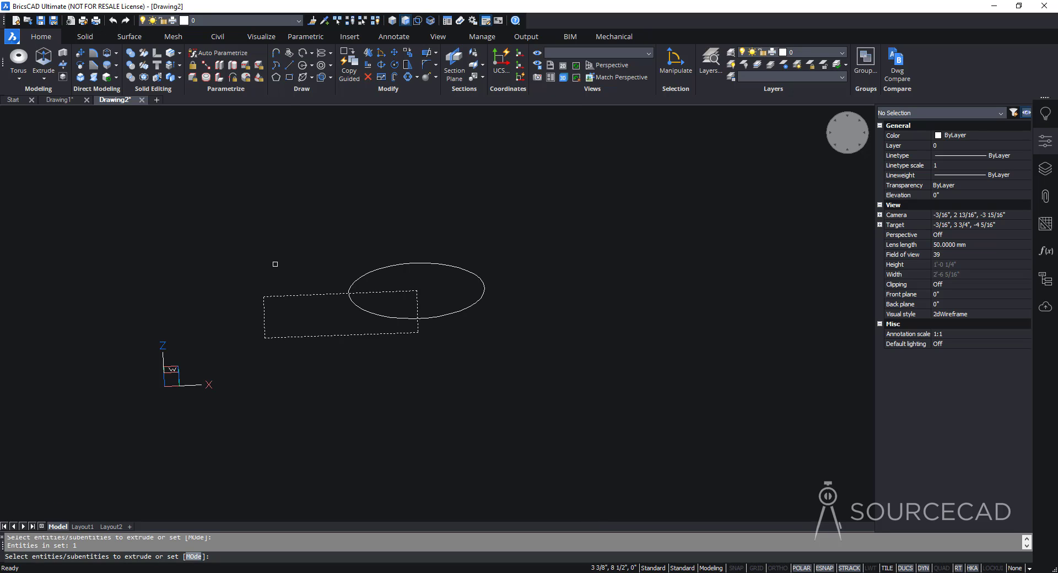
{"action": "key", "text": "Return"}
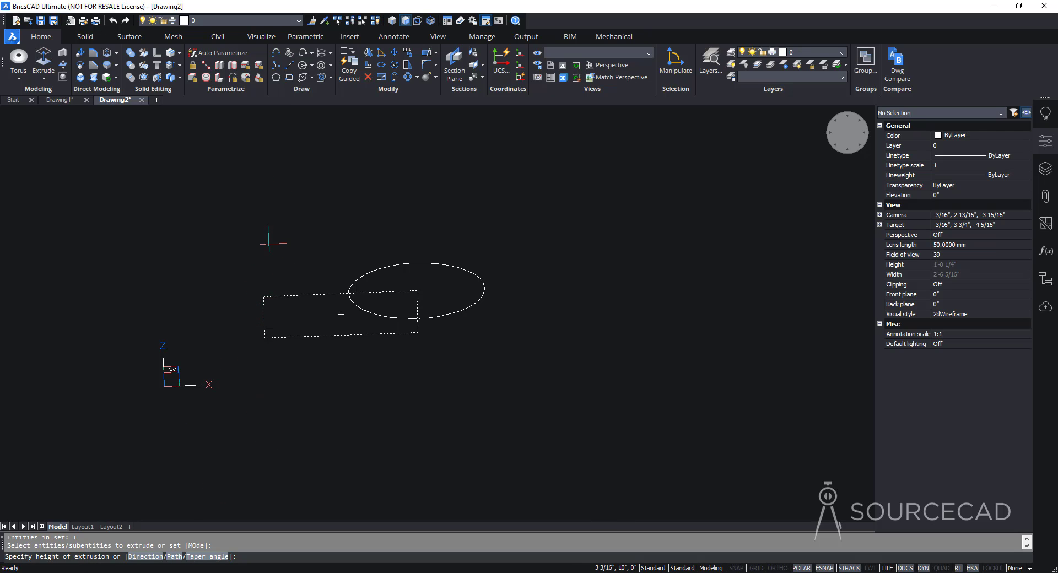
{"action": "left_click", "coordinate": [263, 296]}
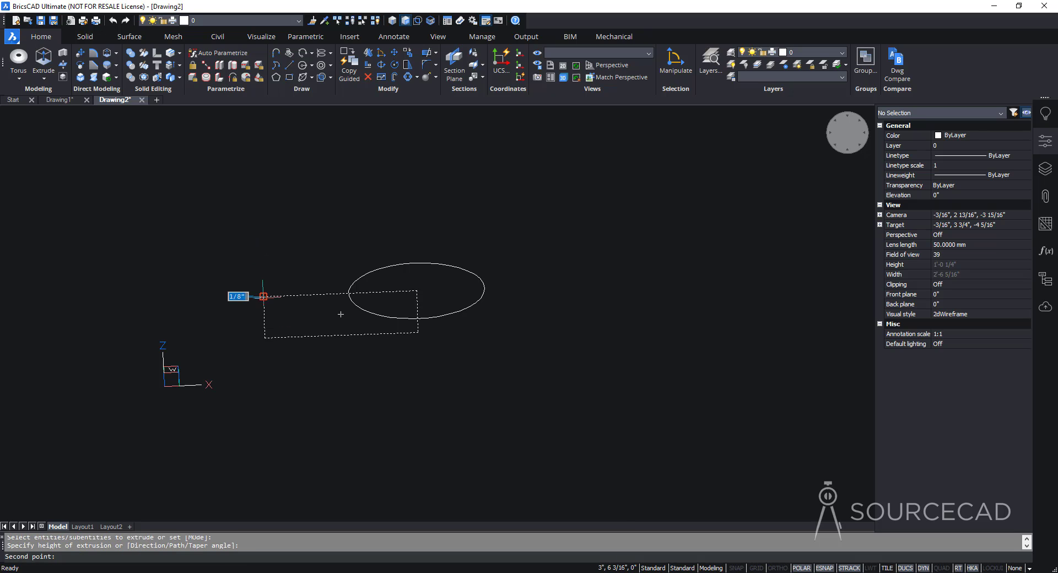
{"action": "left_click", "coordinate": [262, 244]}
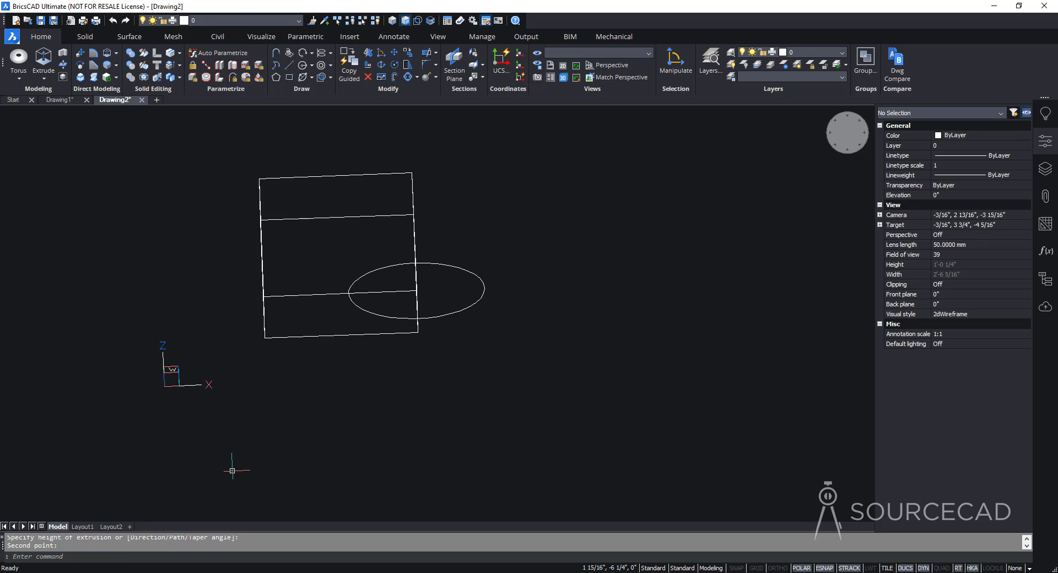
Apply the Modeling visual style to the drawing view.
{"action": "middle_click_drag", "start_coordinate": [232, 471], "coordinate": [397, 405], "text": "shift"}
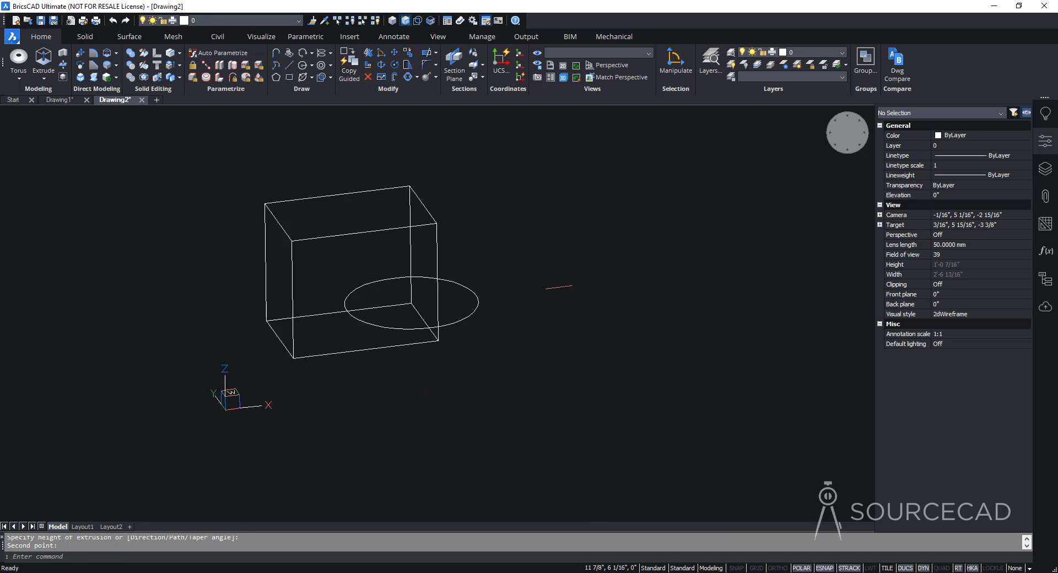
{"action": "right_click", "coordinate": [825, 138]}
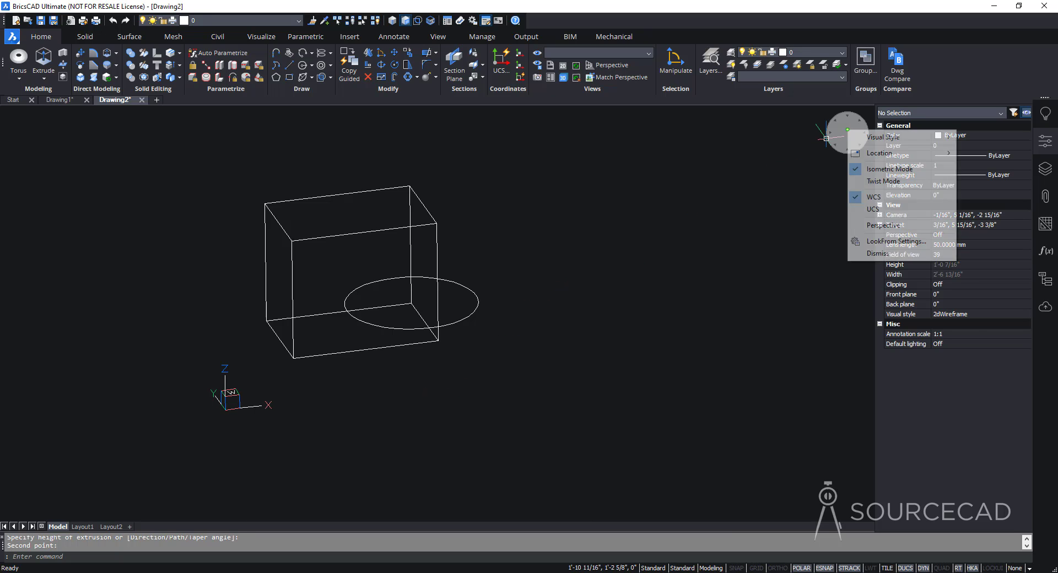
{"action": "mouse_move", "coordinate": [878, 139]}
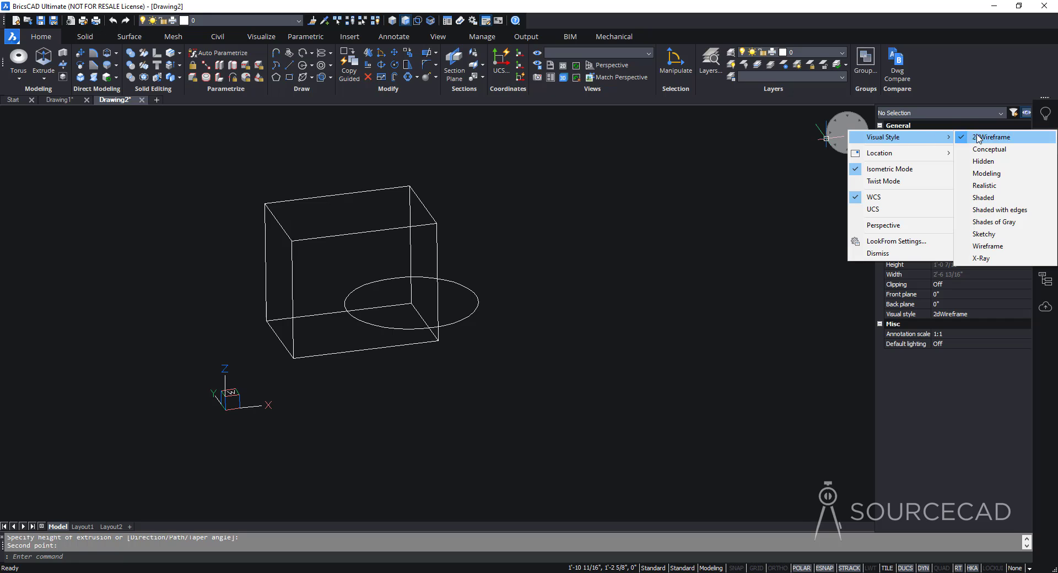
{"action": "left_click", "coordinate": [985, 173]}
{"action": "middle_click_drag", "start_coordinate": [515, 389], "coordinate": [478, 302], "text": "shift"}
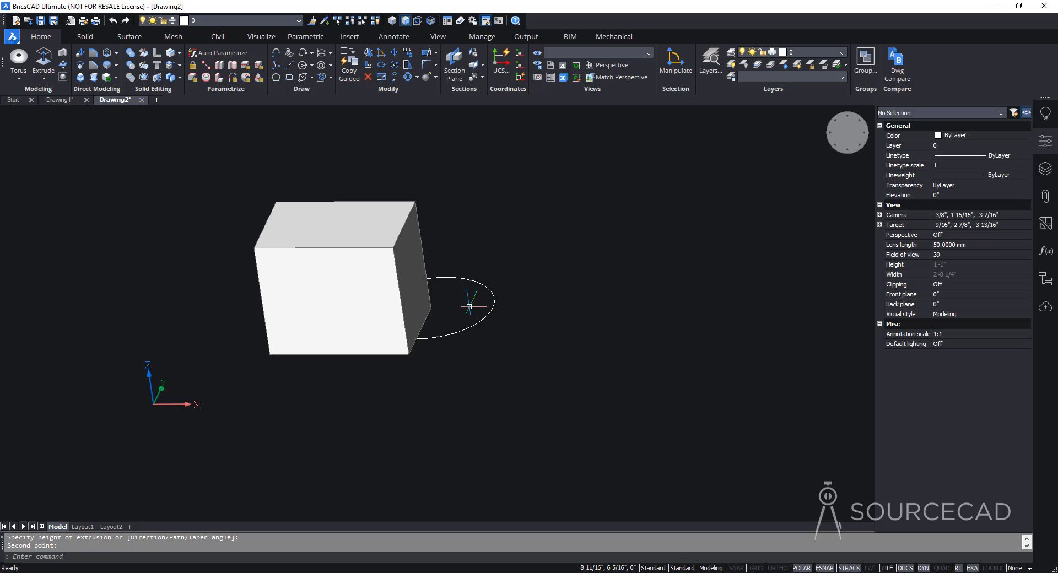
{"action": "left_click", "coordinate": [43, 56]}
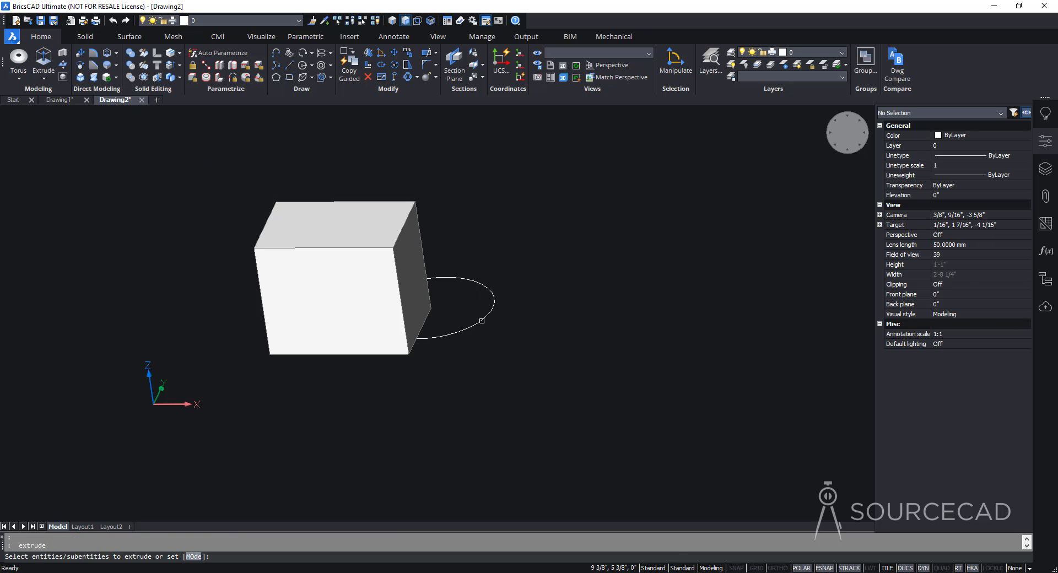
{"action": "left_click", "coordinate": [481, 320]}
{"action": "key", "text": "Return"}
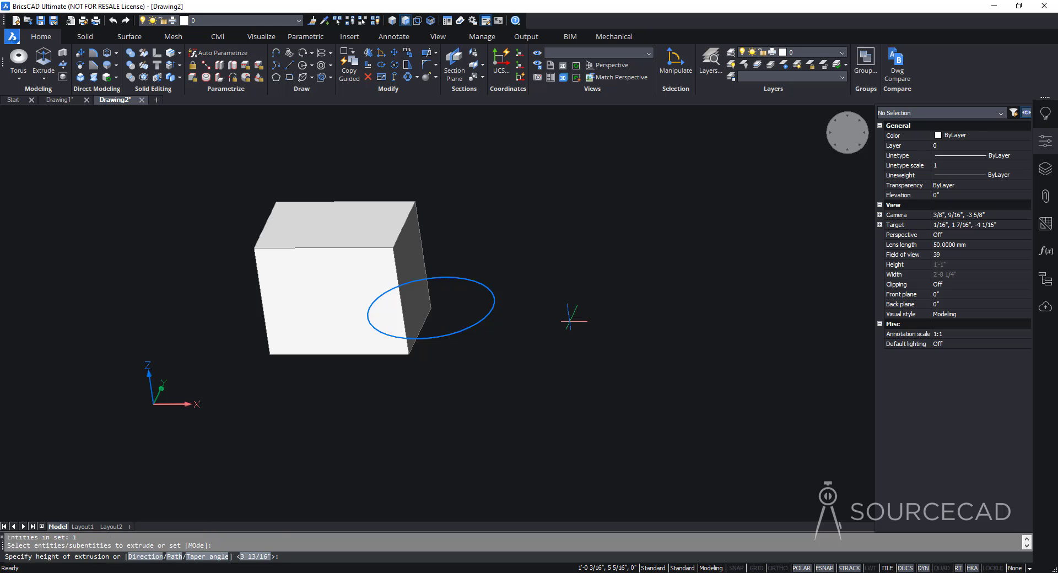
{"action": "left_click", "coordinate": [431, 309]}
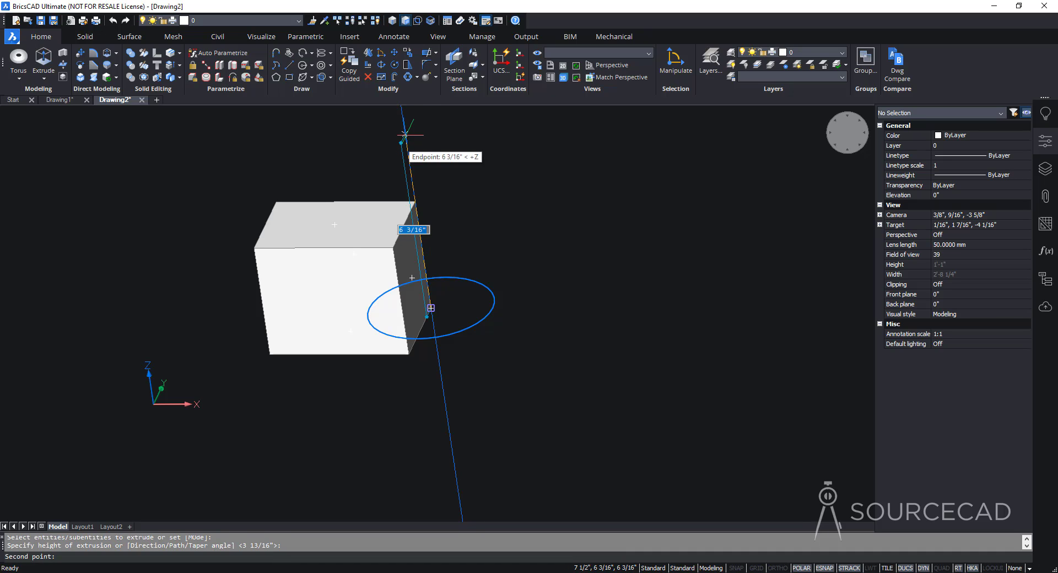
{"action": "key", "text": "Escape"}
Extrude the circle to a height of 5".
{"action": "left_click", "coordinate": [44, 61]}
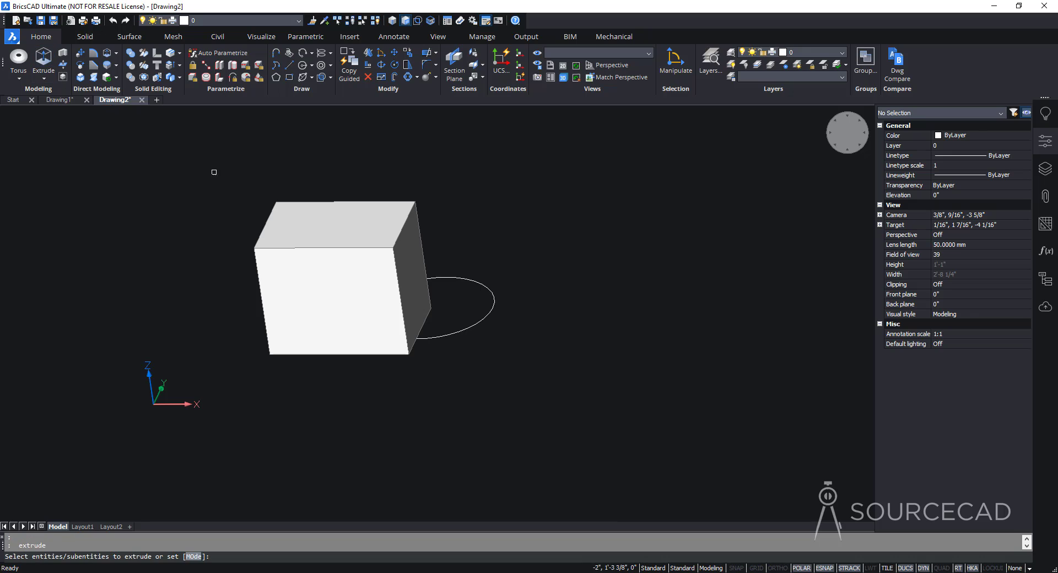
{"action": "left_click", "coordinate": [465, 280]}
{"action": "key", "text": "Return"}
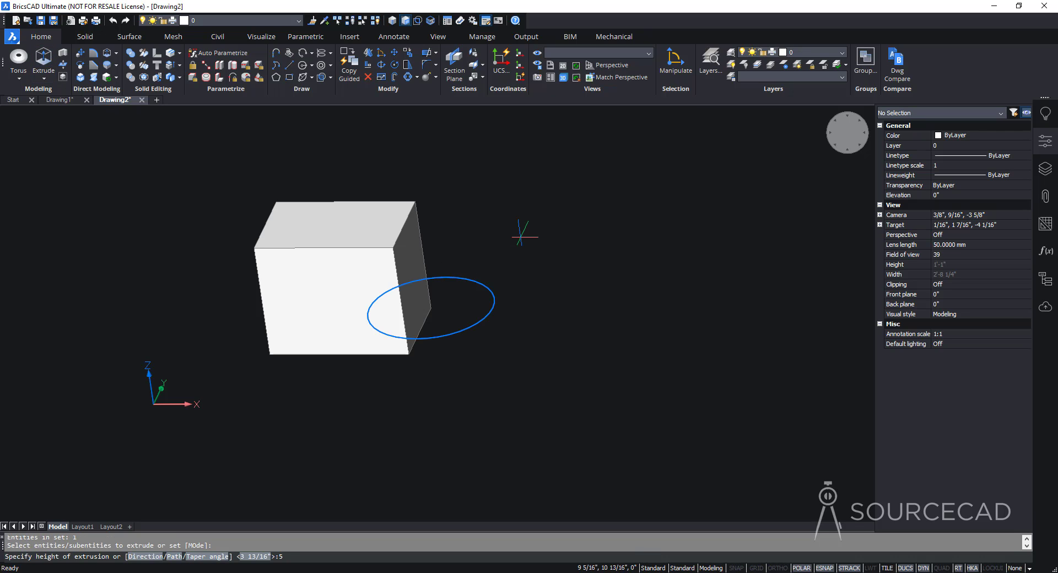
{"action": "key", "text": "Return"}
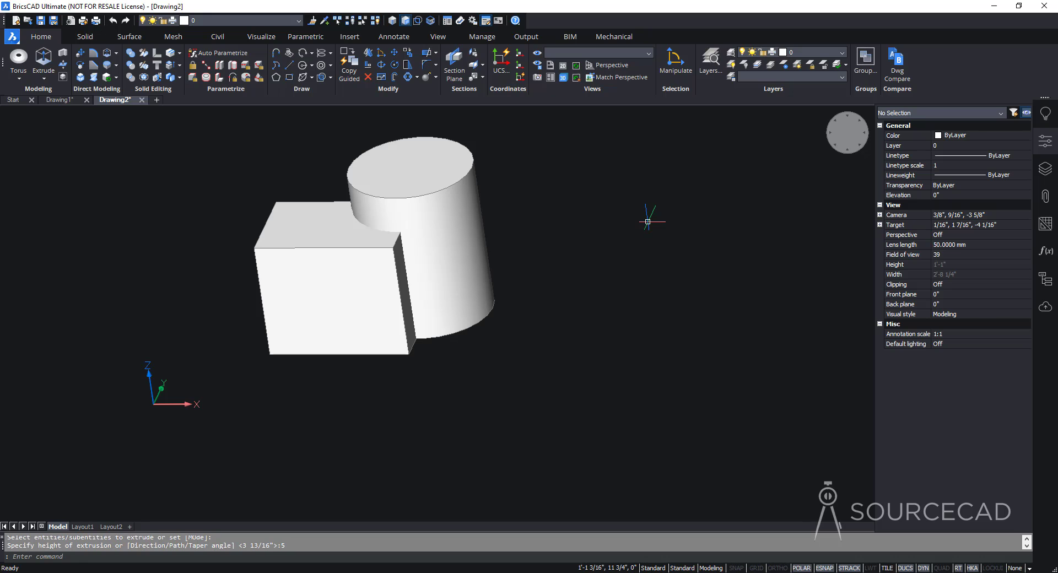
{"action": "middle_click_drag", "start_coordinate": [648, 221], "coordinate": [567, 169], "text": "shift"}
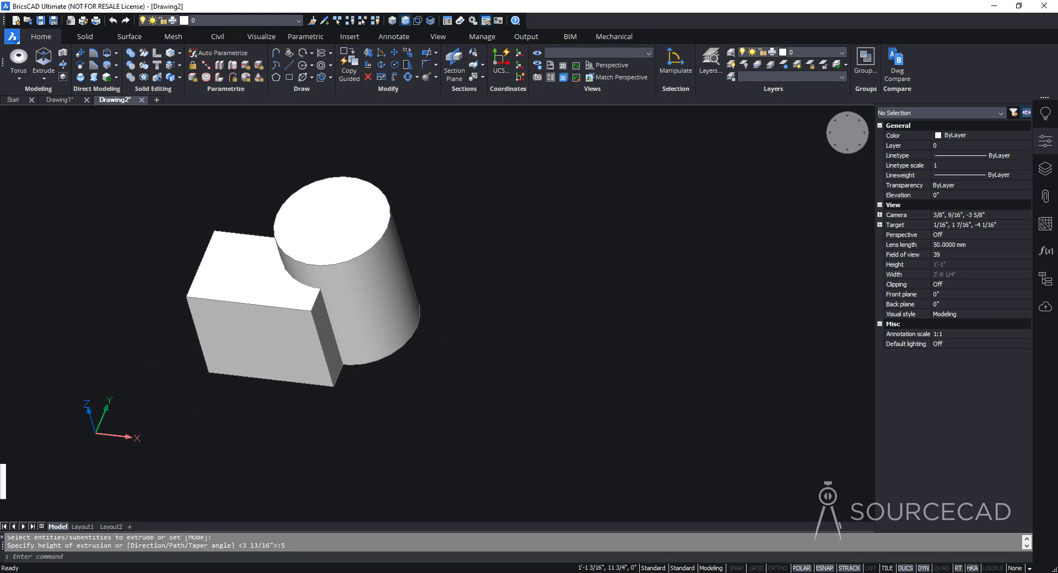
{"action": "left_click", "coordinate": [44, 78]}
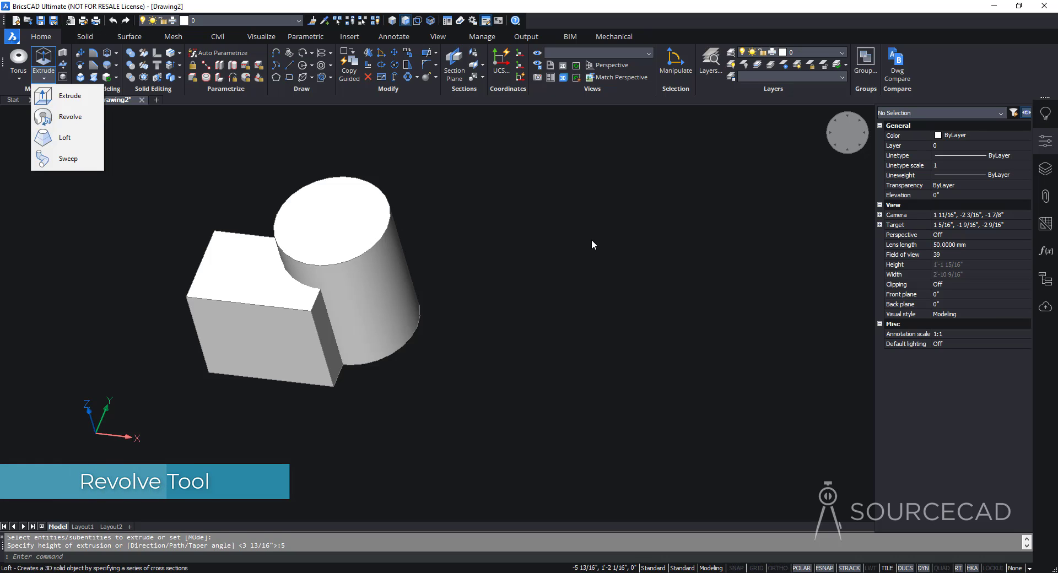
{"action": "left_click", "coordinate": [118, 146]}
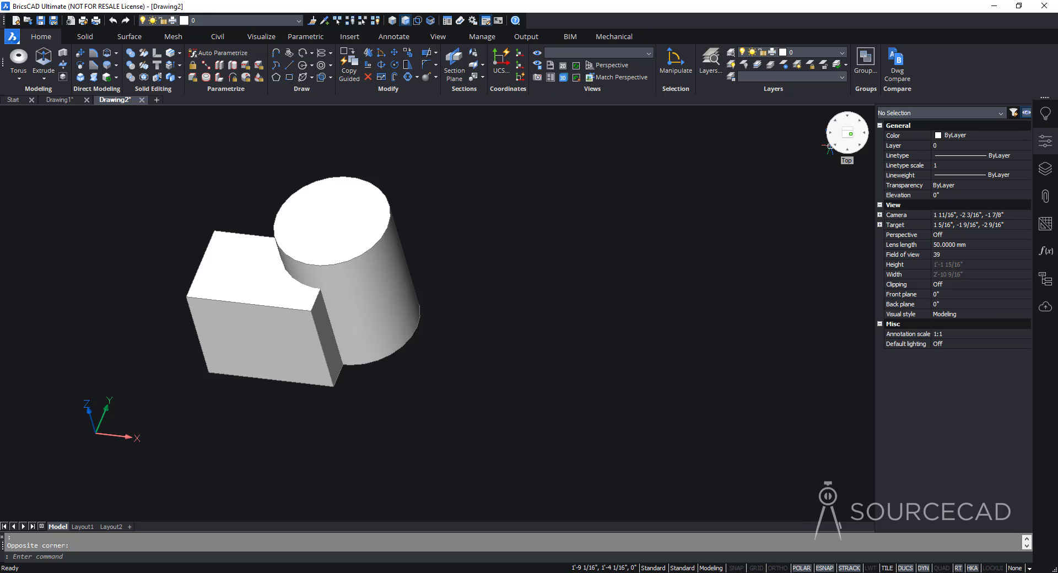
Switch to the Top view and frame it with empty drawing space beside the two extruded solids.
{"action": "left_click", "coordinate": [829, 146]}
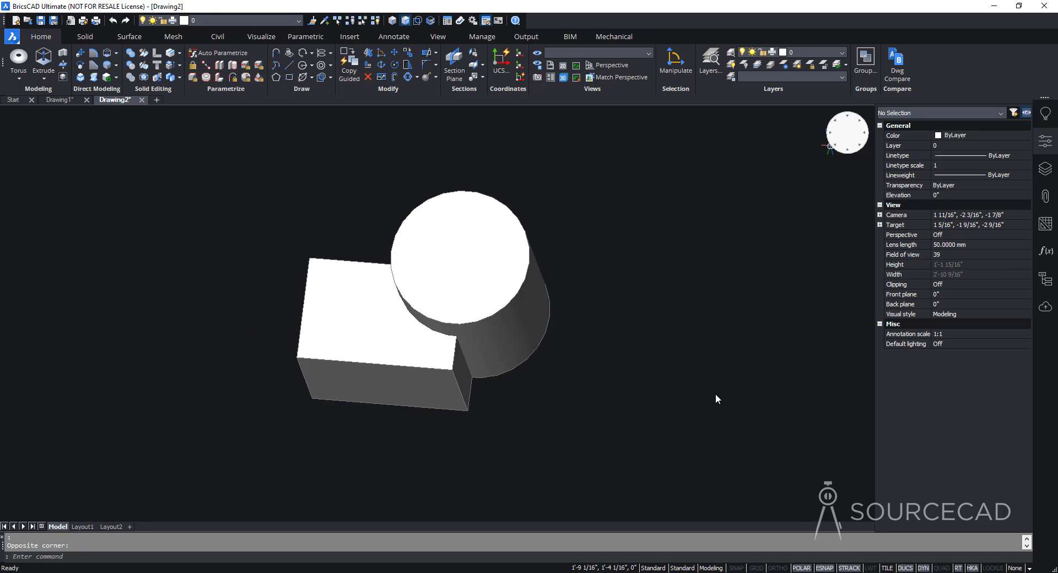
{"action": "scroll", "coordinate": [715, 394], "scroll_direction": "up", "scroll_amount": 10}
{"action": "scroll", "coordinate": [707, 288], "scroll_direction": "down", "scroll_amount": 6}
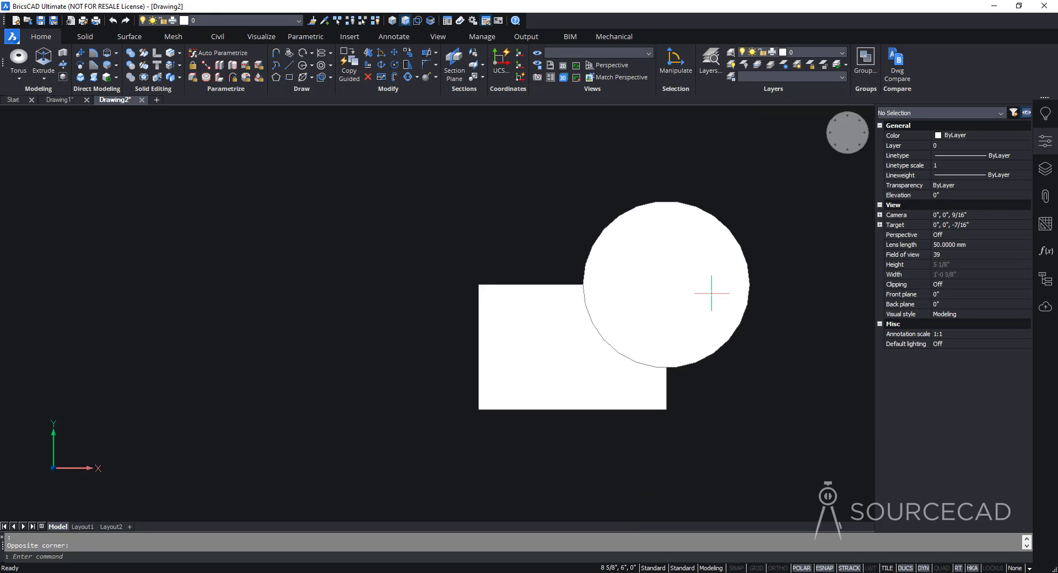
{"action": "middle_click_drag", "start_coordinate": [786, 296], "coordinate": [408, 291]}
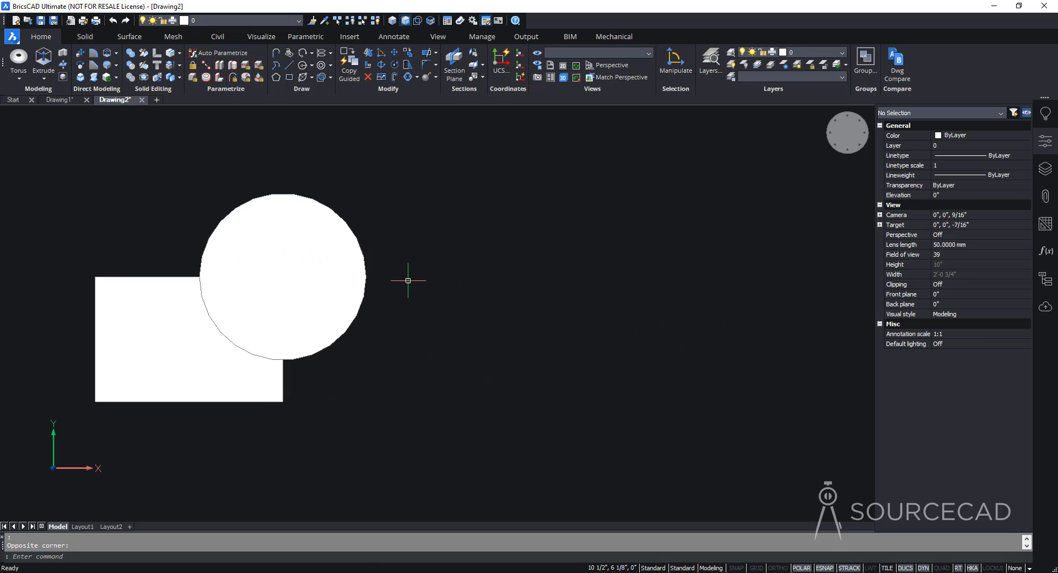
Draw a closed, irregular eight-sided polyline profile in the empty space beside the solids, with a perimeter of about 11 3/8".
{"action": "left_click", "coordinate": [281, 57]}
{"action": "left_click", "coordinate": [618, 180]}
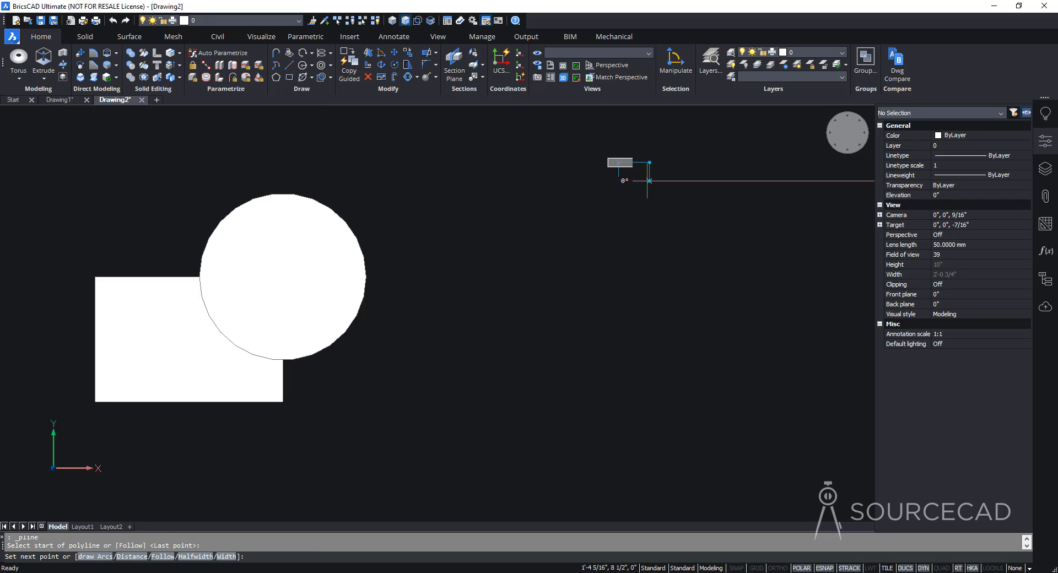
{"action": "left_click", "coordinate": [657, 180]}
{"action": "left_click", "coordinate": [657, 264]}
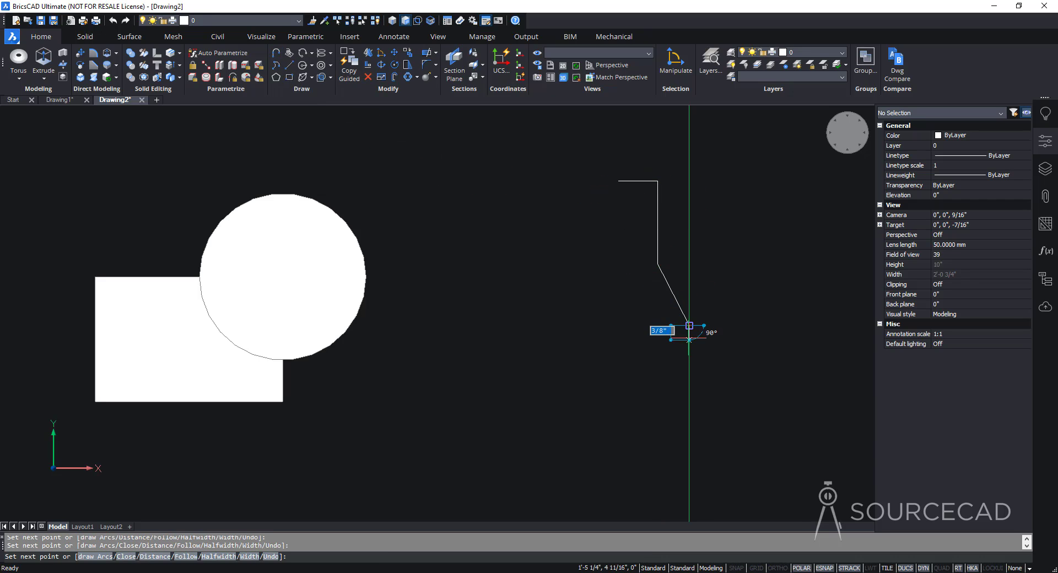
{"action": "left_click", "coordinate": [689, 325]}
{"action": "left_click", "coordinate": [689, 363]}
{"action": "left_click", "coordinate": [637, 326]}
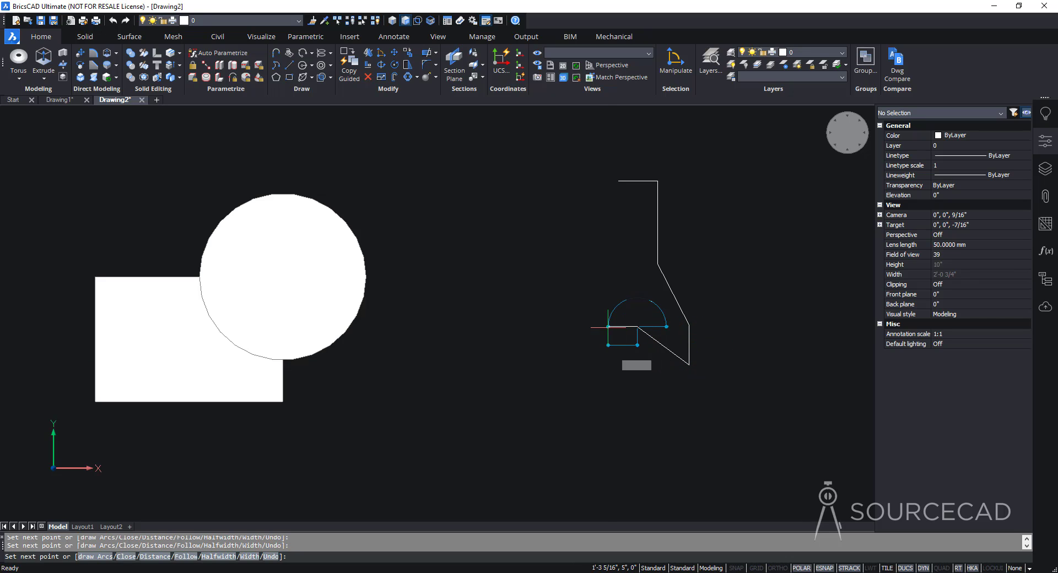
{"action": "left_click", "coordinate": [607, 326]}
{"action": "left_click", "coordinate": [601, 212]}
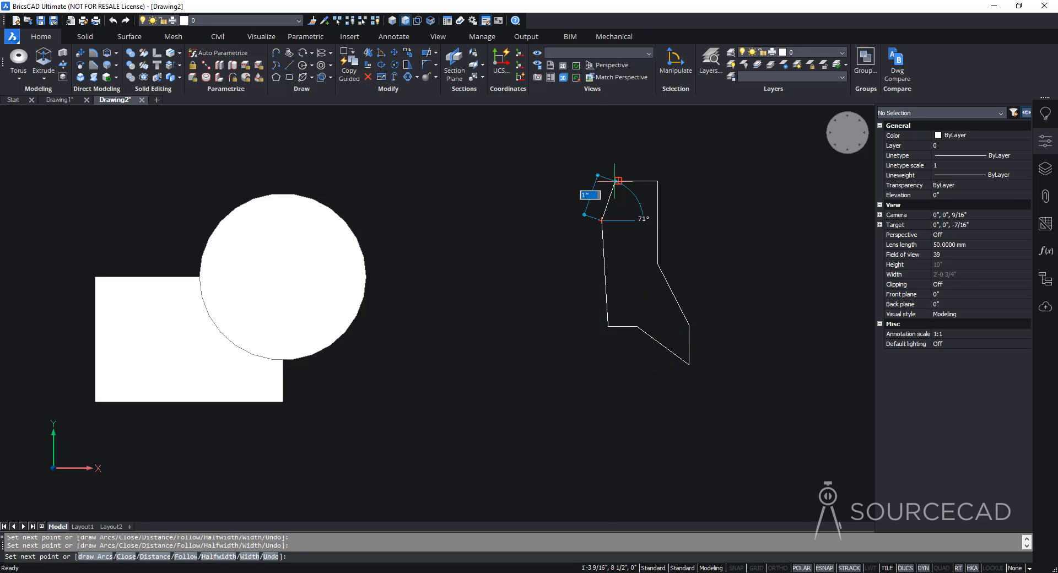
{"action": "type", "text": "c"}
{"action": "key", "text": "Return"}
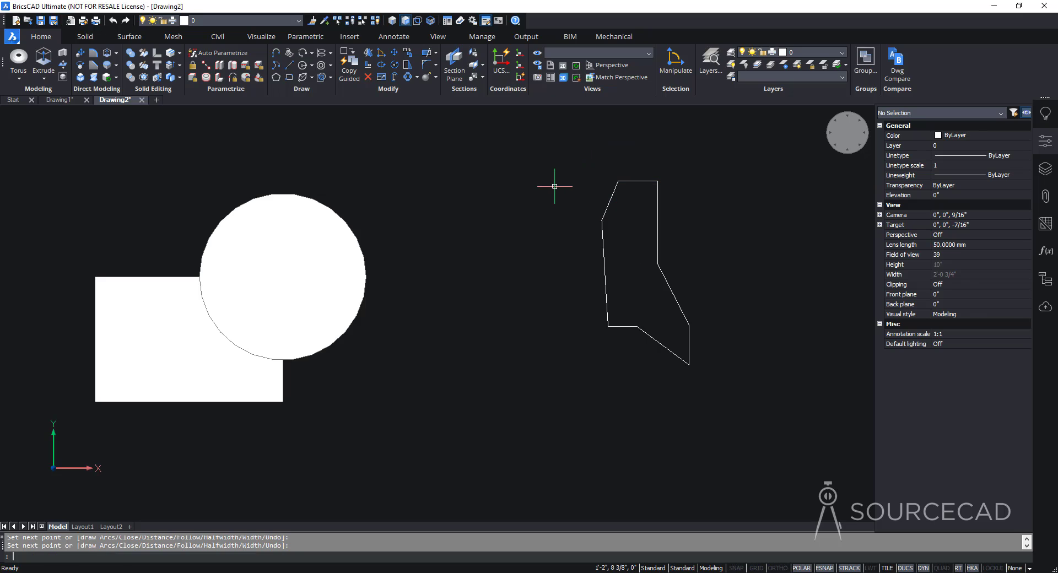
{"action": "left_click", "coordinate": [608, 200]}
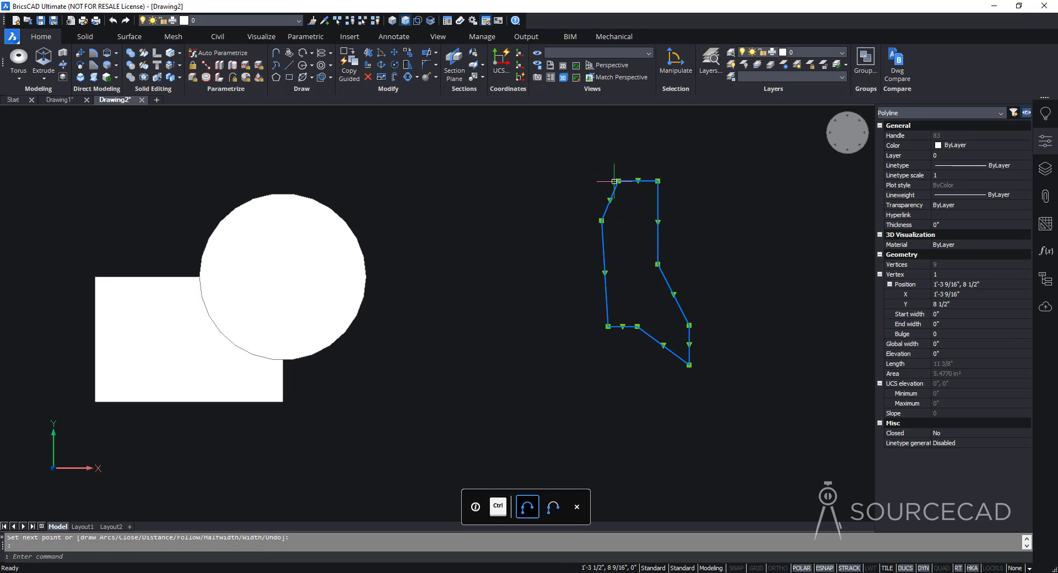
{"action": "key", "text": "Escape"}
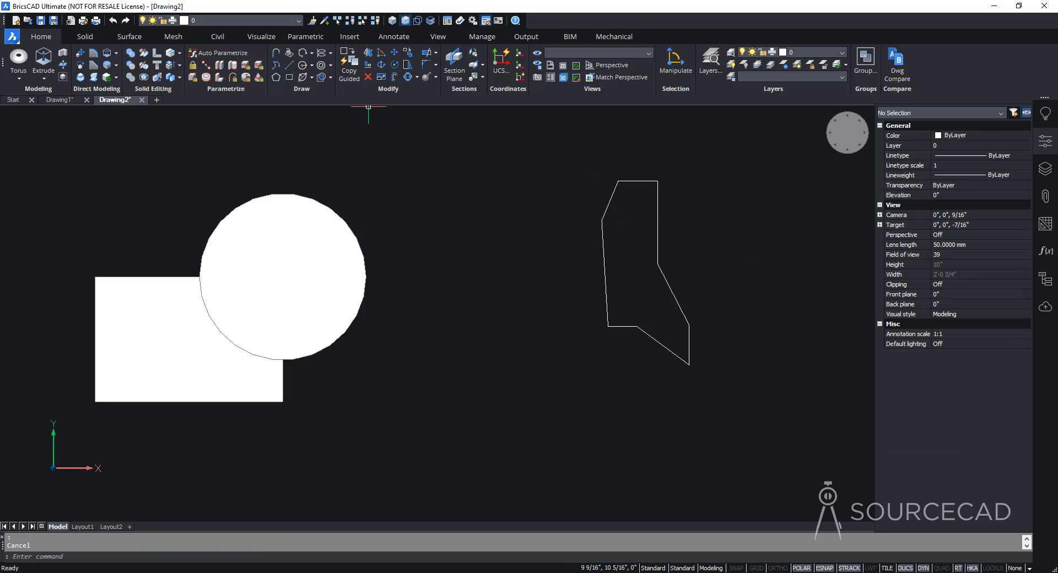
Draw a short vertical line just left of the polyline profile to serve as its axis of revolution.
{"action": "left_click", "coordinate": [289, 65]}
{"action": "left_click", "coordinate": [576, 224]}
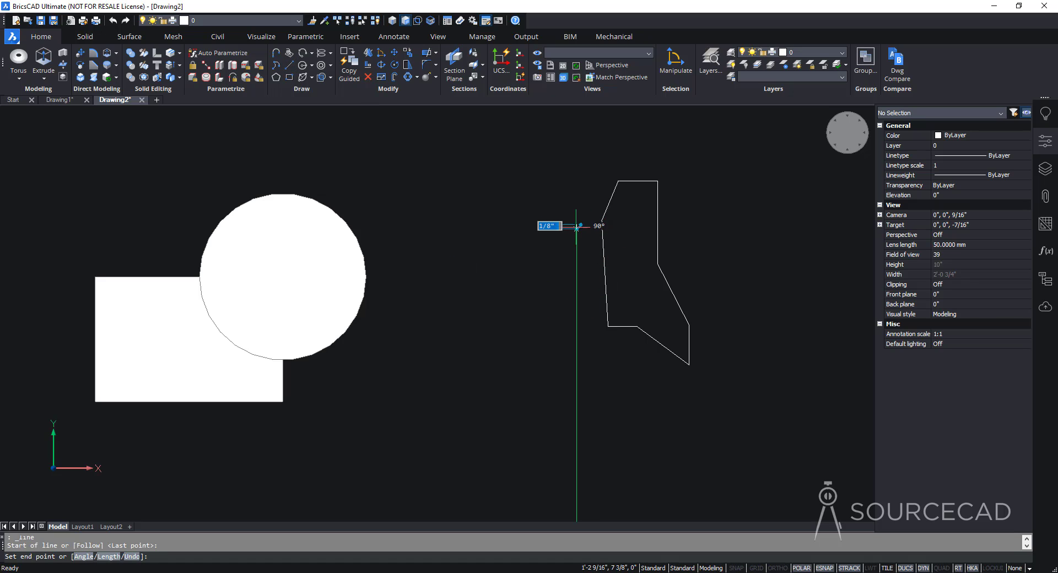
{"action": "left_click", "coordinate": [576, 262]}
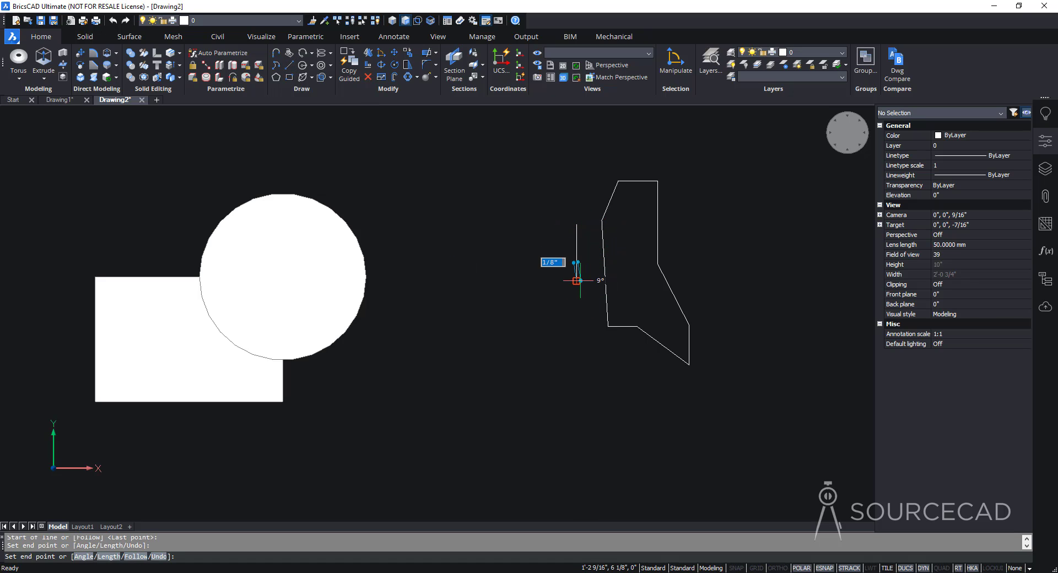
{"action": "key", "text": "Return"}
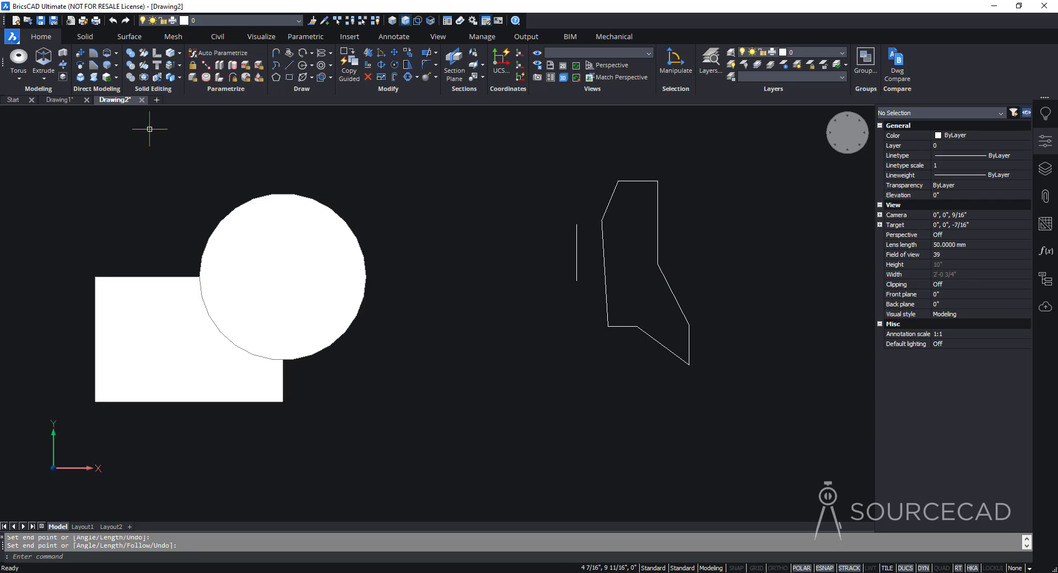
Revolve the polyline profile 270° around the short vertical line, using the Object option to define the axis.
{"action": "left_click", "coordinate": [43, 80]}
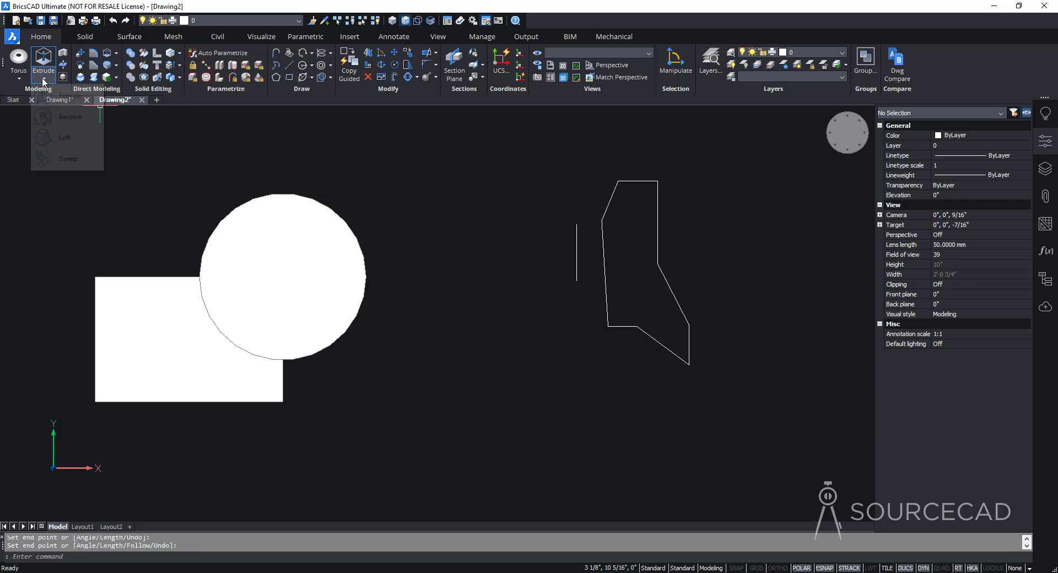
{"action": "left_click", "coordinate": [52, 117]}
{"action": "middle_click_drag", "start_coordinate": [94, 229], "coordinate": [562, 325], "text": "shift"}
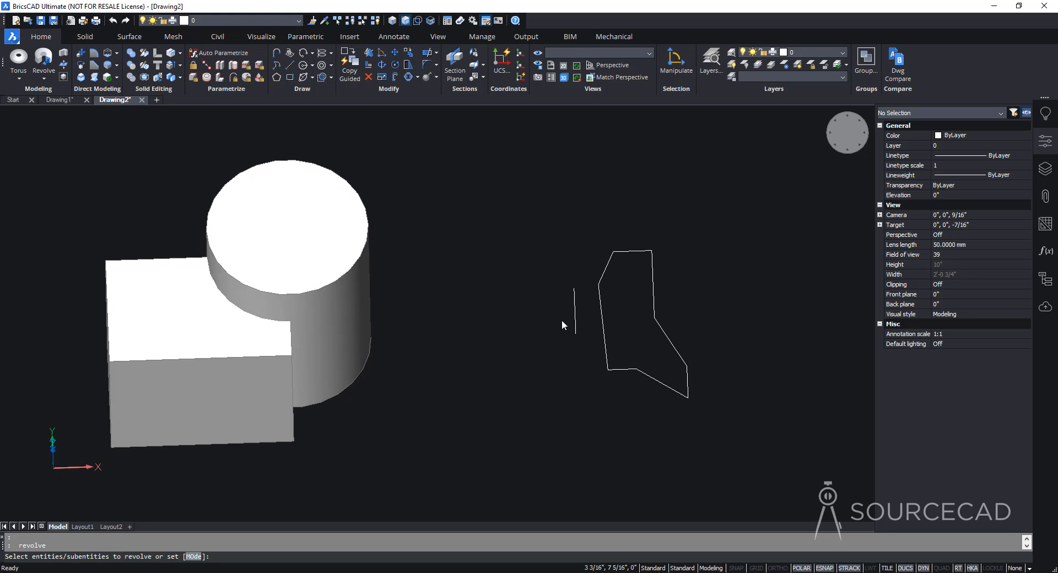
{"action": "left_click", "coordinate": [640, 303]}
{"action": "left_click", "coordinate": [655, 291]}
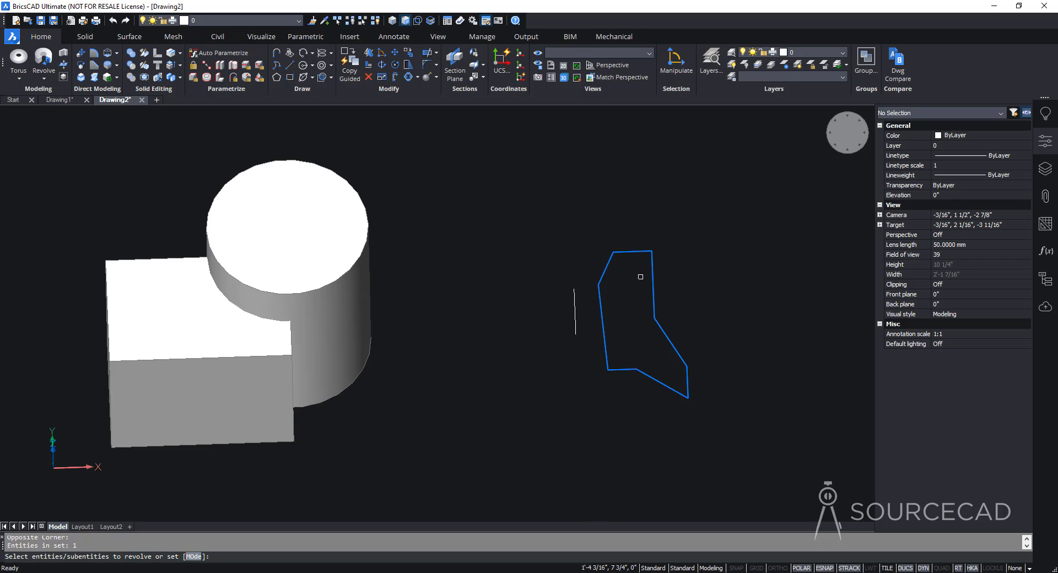
{"action": "key", "text": "Return"}
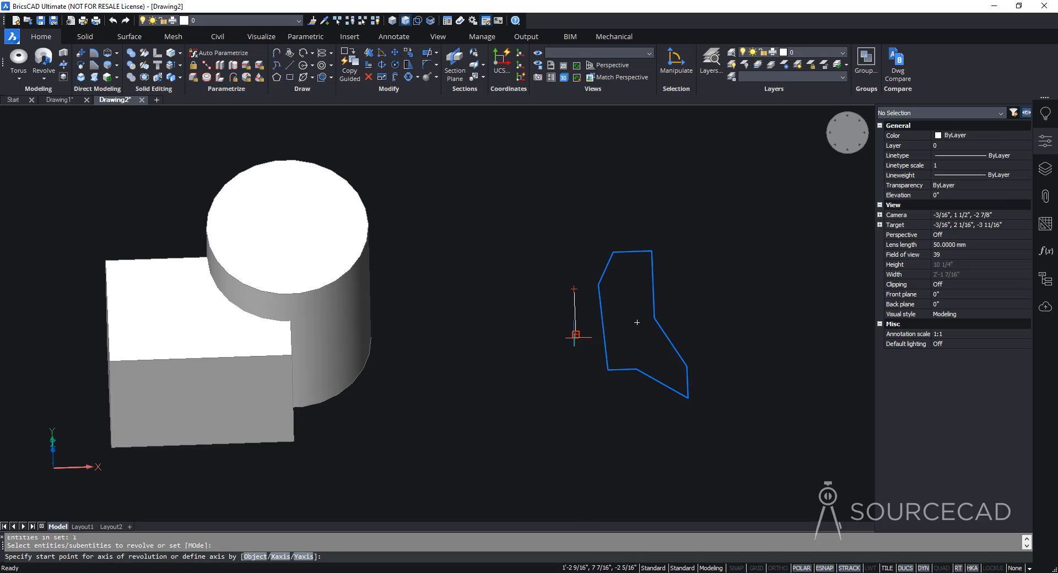
{"action": "left_click", "coordinate": [254, 557]}
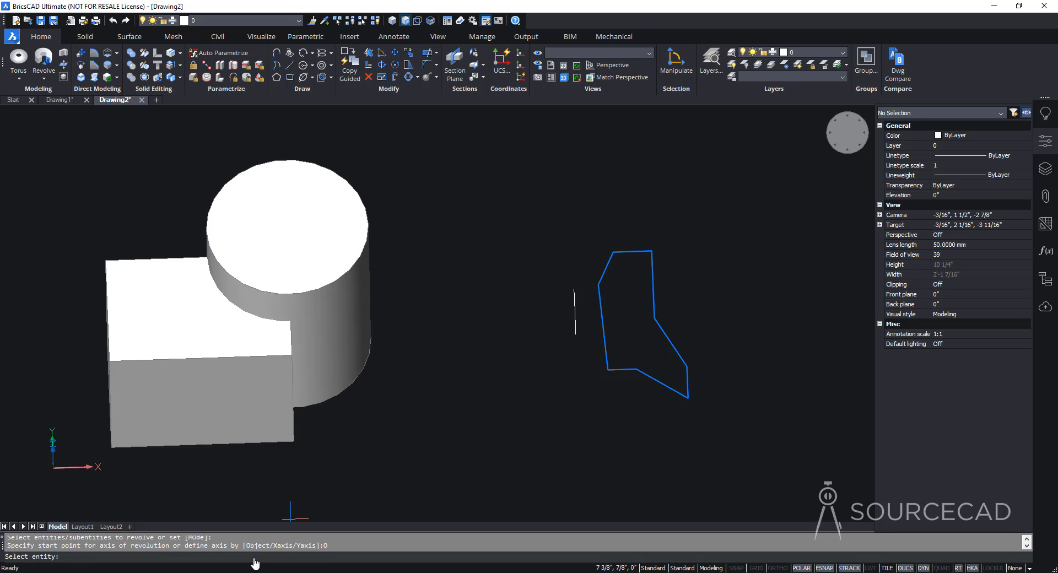
{"action": "left_click", "coordinate": [575, 309]}
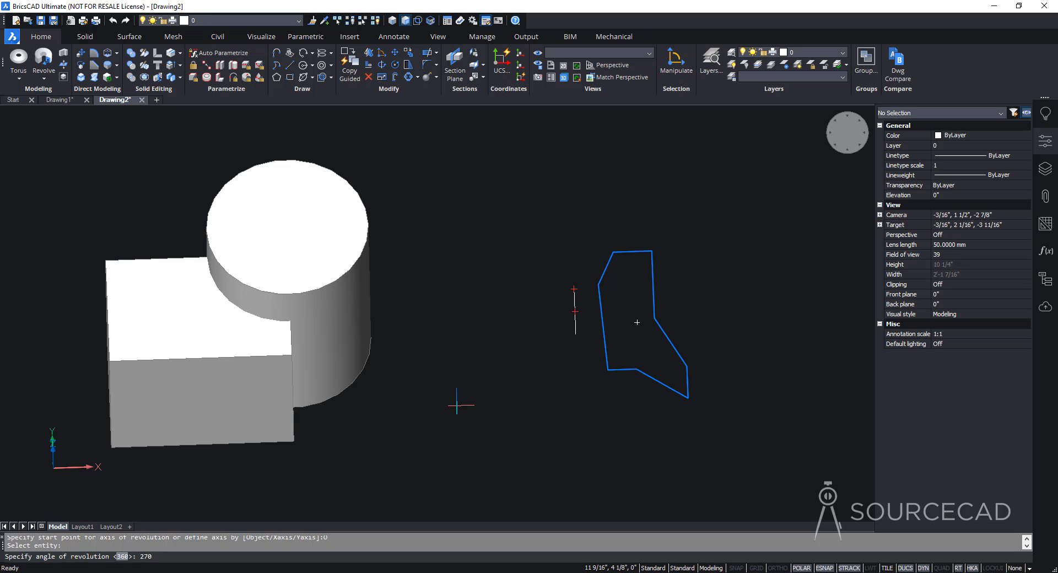
{"action": "key", "text": "Return"}
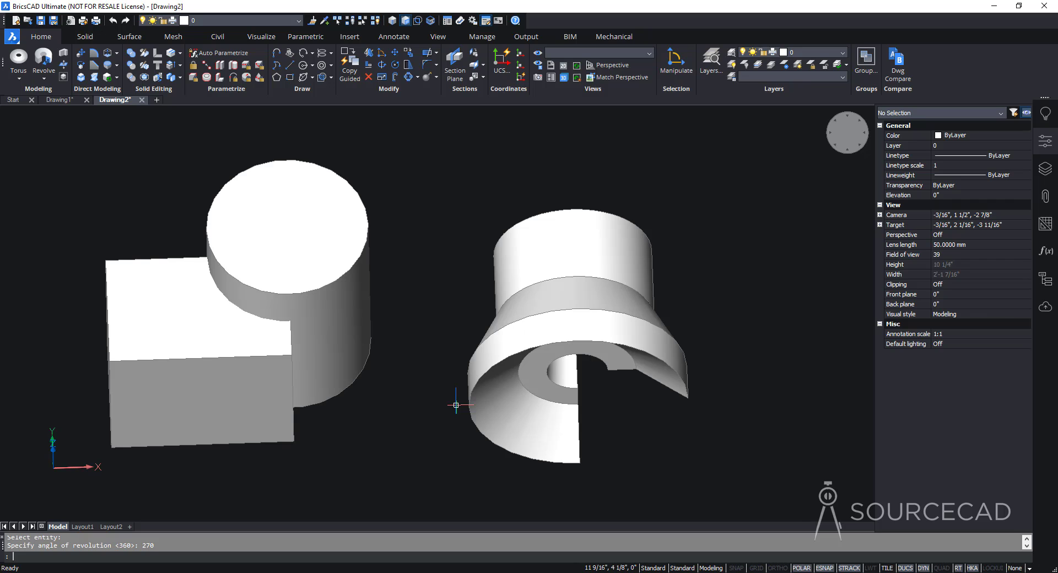
Inspect the partially revolved solid from several angles, then undo the 270° revolve and return to the Top view.
{"action": "middle_click_drag", "start_coordinate": [455, 405], "coordinate": [457, 419], "text": "shift"}
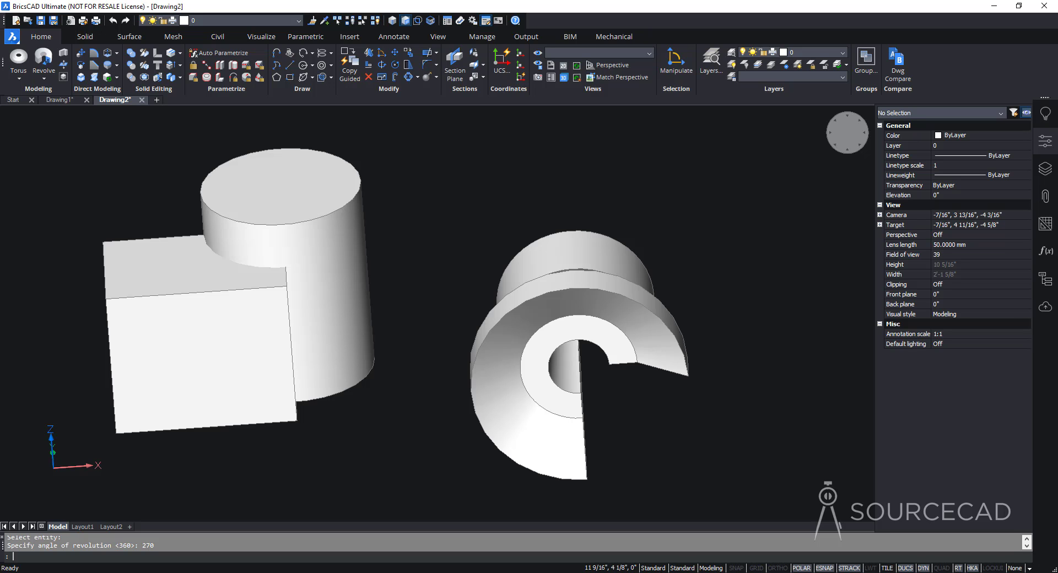
{"action": "middle_click_drag", "start_coordinate": [611, 452], "coordinate": [406, 236], "text": "shift"}
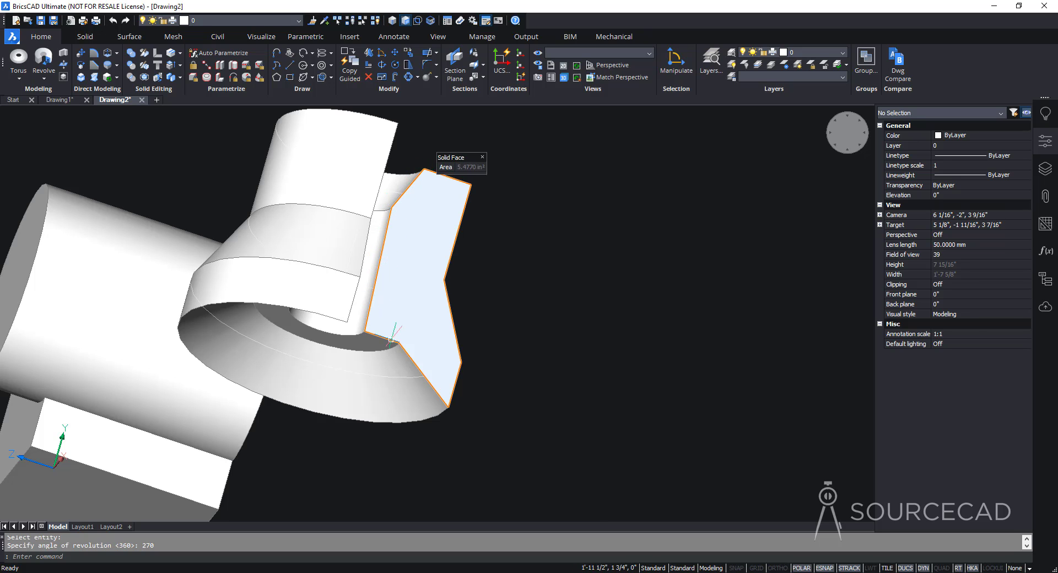
{"action": "middle_click_drag", "start_coordinate": [423, 360], "coordinate": [344, 281], "text": "shift"}
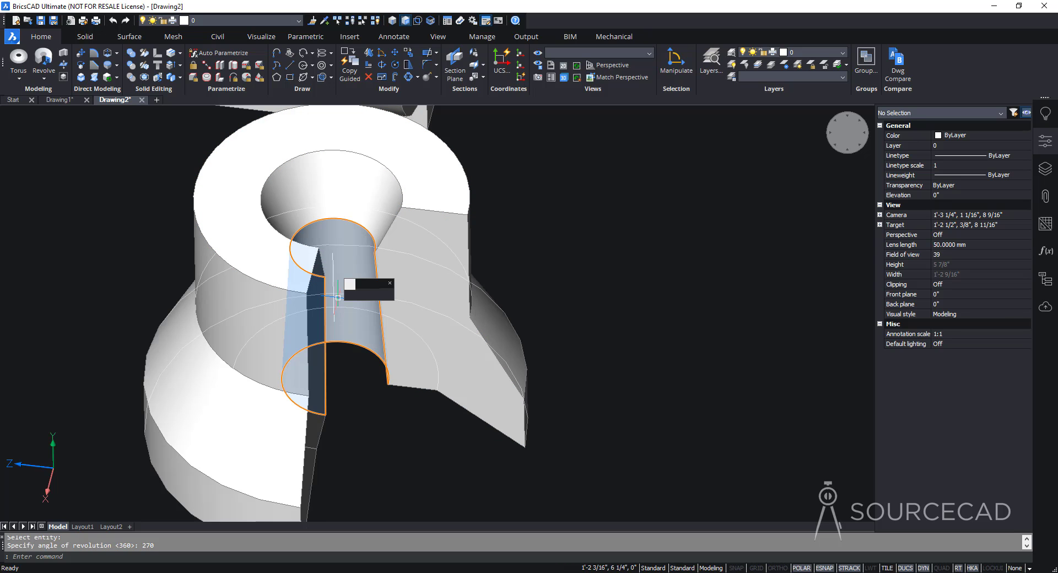
{"action": "scroll", "coordinate": [550, 375], "scroll_direction": "up", "scroll_amount": 5}
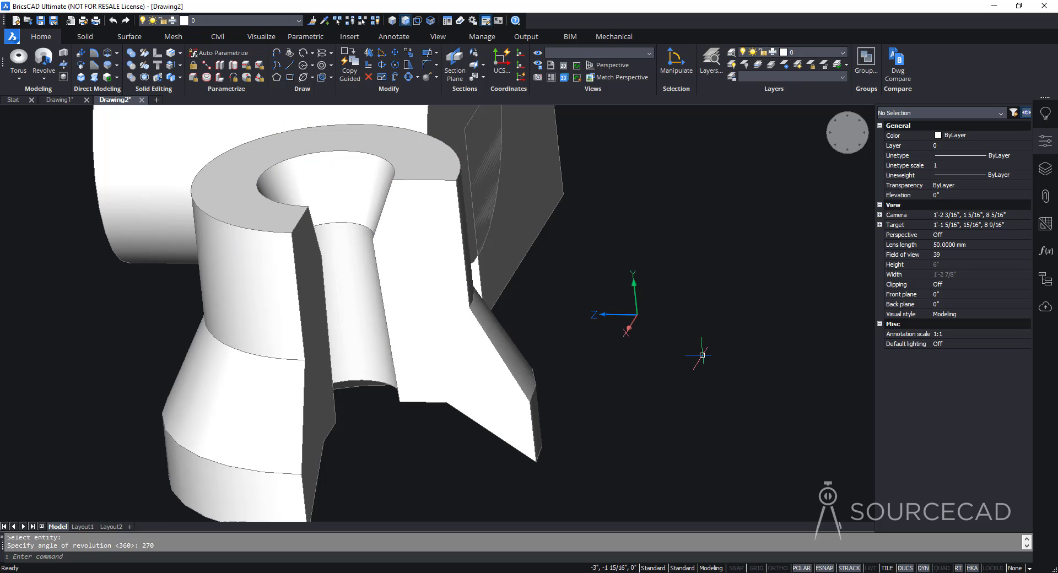
{"action": "key", "text": "ctrl+z"}
{"action": "key", "text": "ctrl+z"}
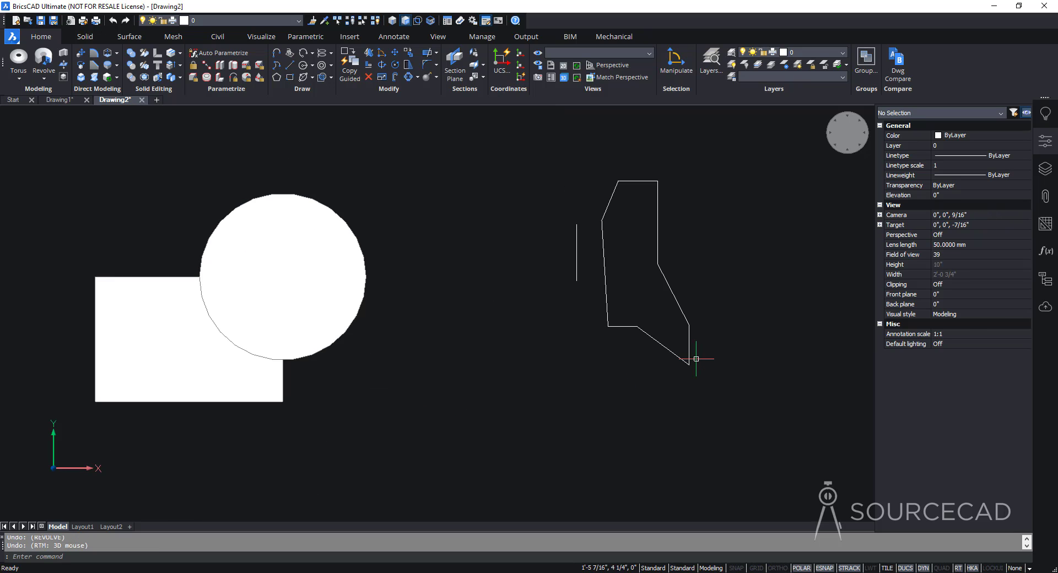
Revolve the polyline profile a full 360° around the axis defined by the two endpoints of the short vertical line.
{"action": "left_click", "coordinate": [44, 78]}
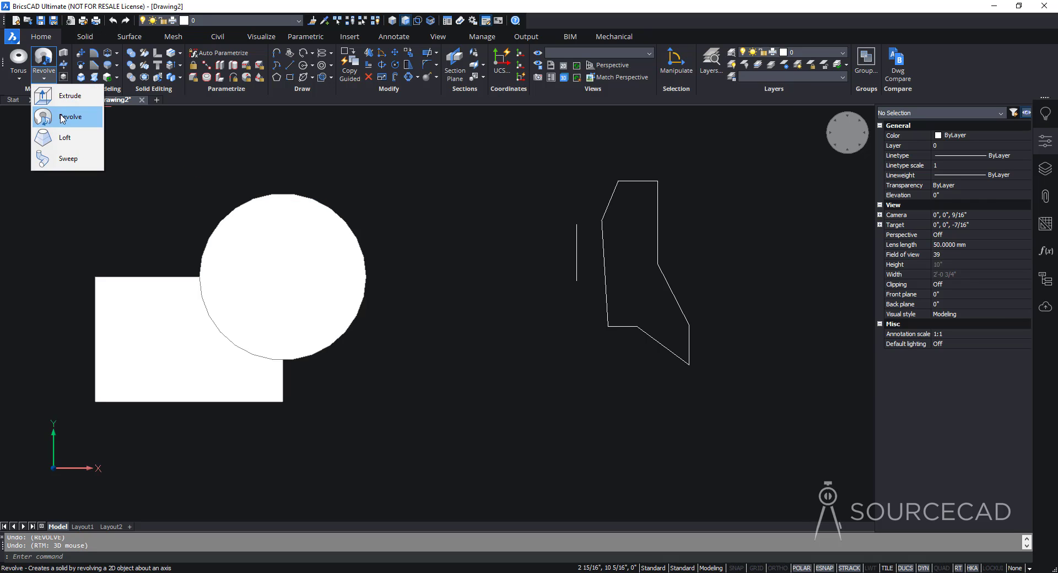
{"action": "left_click", "coordinate": [63, 121]}
{"action": "left_click", "coordinate": [609, 202]}
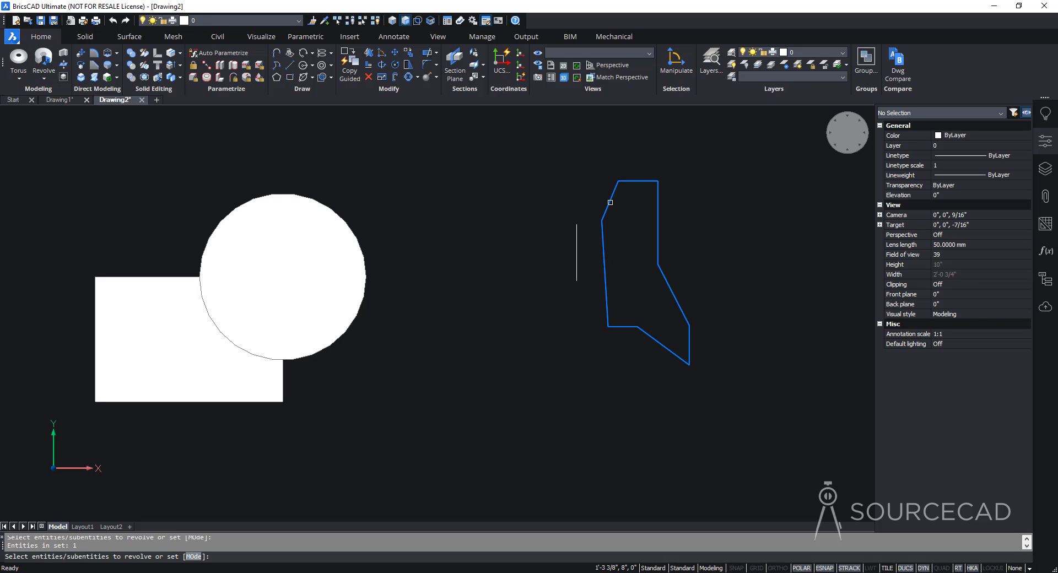
{"action": "key", "text": "Return"}
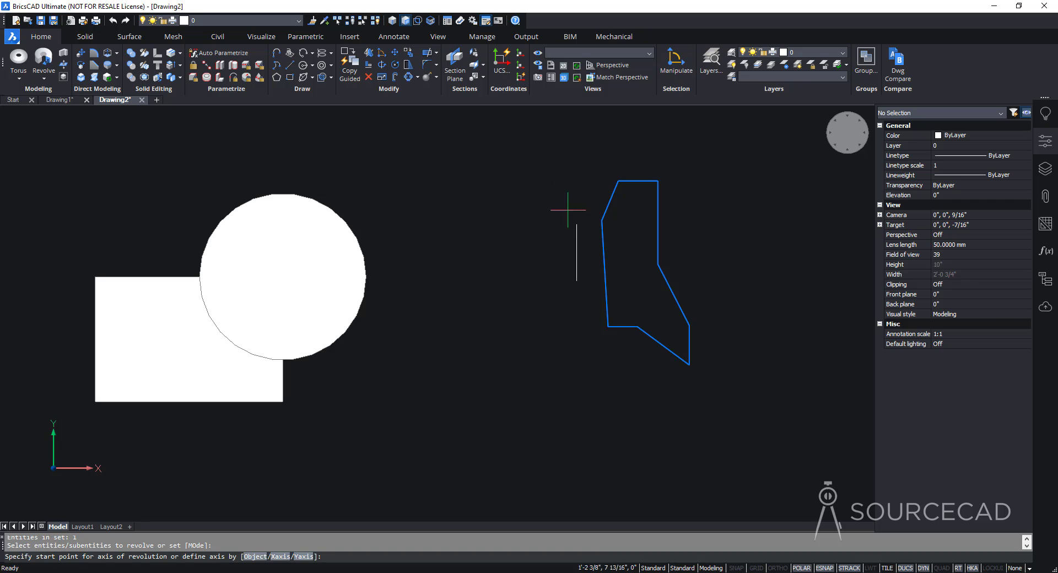
{"action": "left_click", "coordinate": [576, 224]}
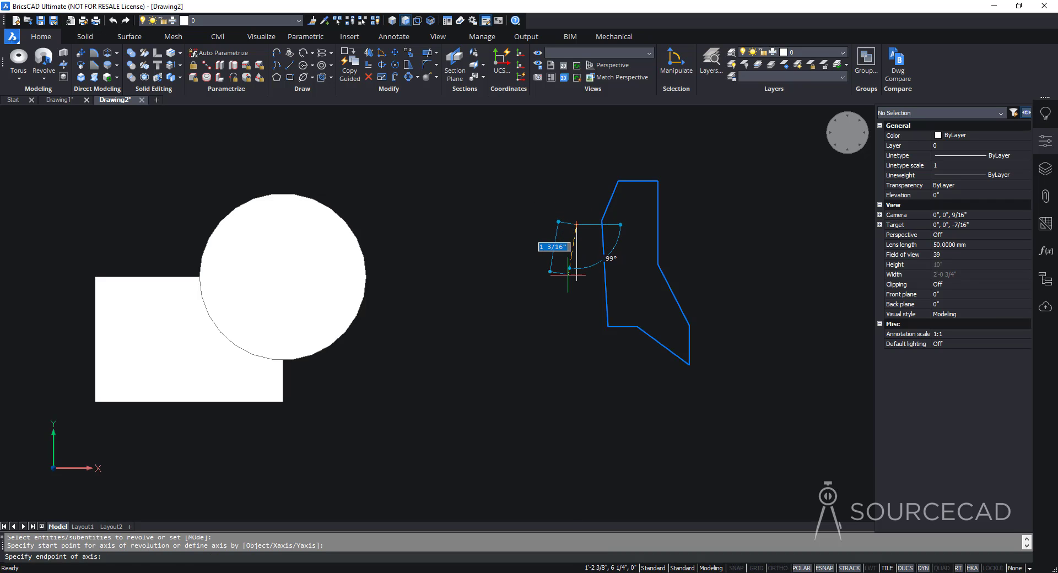
{"action": "left_click", "coordinate": [576, 281]}
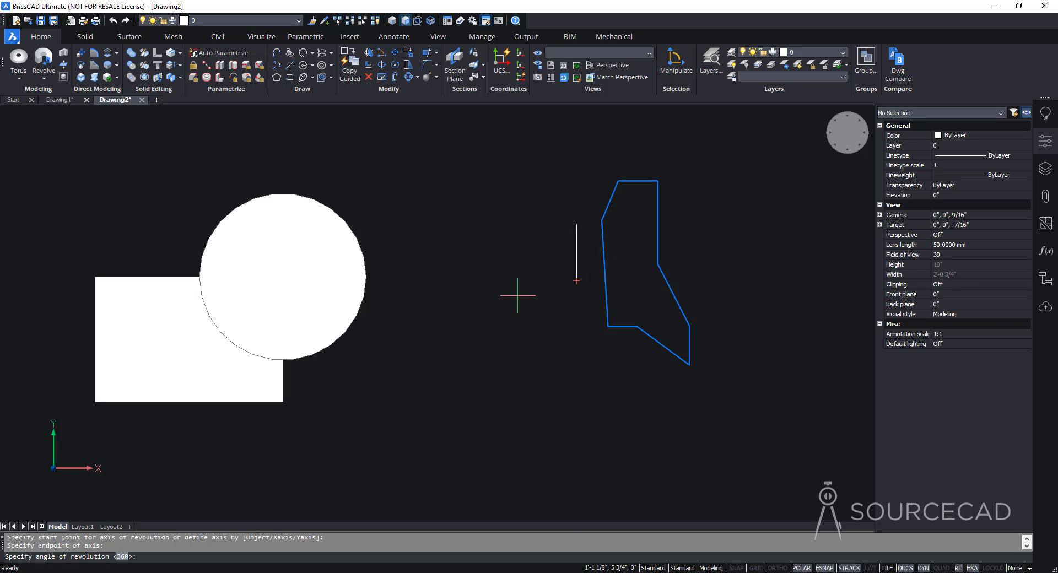
{"action": "key", "text": "Return"}
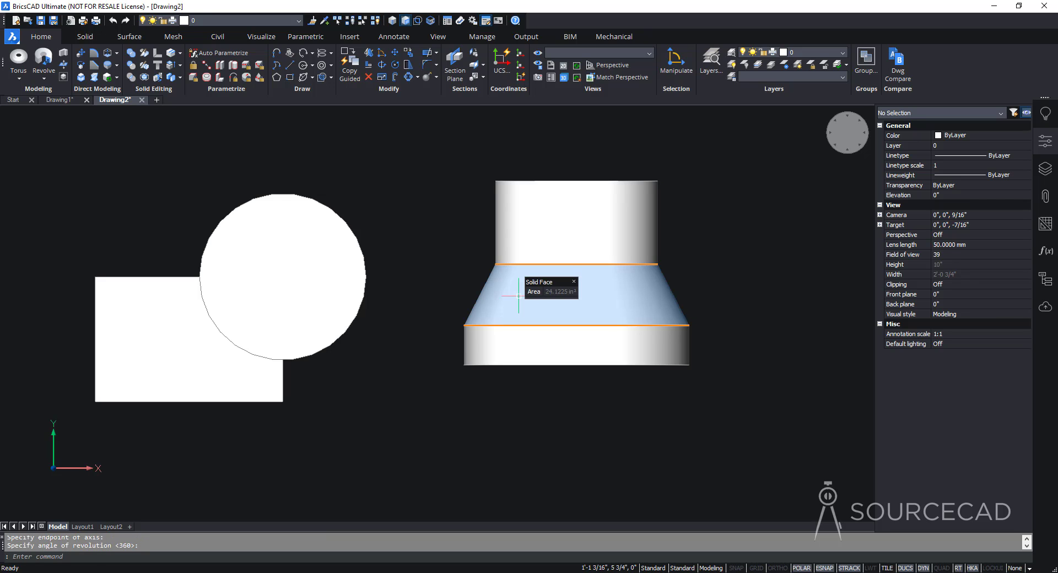
{"action": "middle_click_drag", "start_coordinate": [419, 230], "coordinate": [446, 232], "text": "shift"}
{"action": "middle_click_drag", "start_coordinate": [581, 171], "coordinate": [735, 348], "text": "shift"}
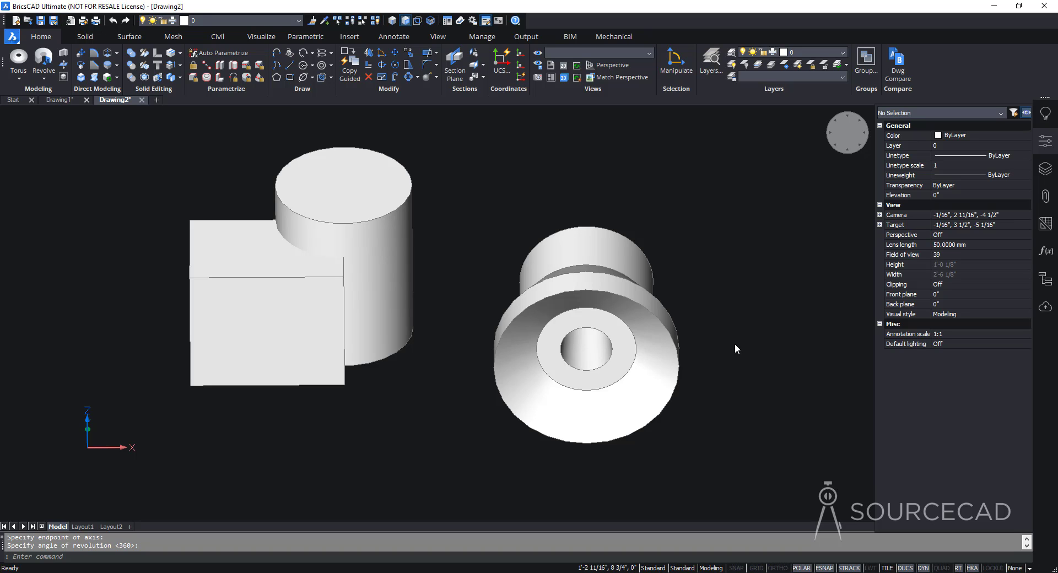
Draw a circle of about 1 3/8" radius beside the box, on its free side, in the Top view.
{"action": "middle_click_drag", "start_coordinate": [735, 342], "coordinate": [421, 280], "text": "shift"}
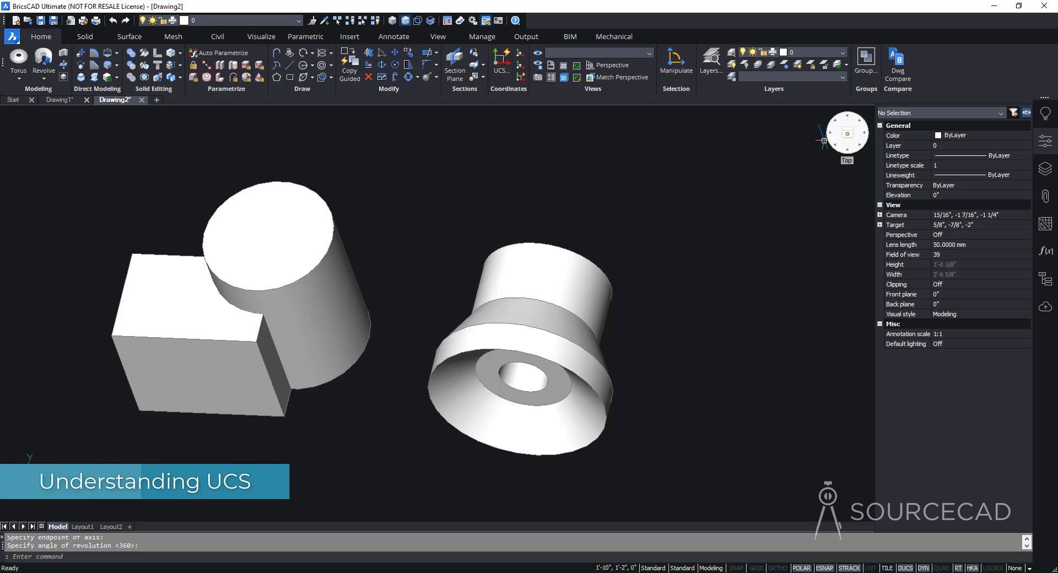
{"action": "left_click", "coordinate": [847, 134]}
{"action": "scroll", "coordinate": [534, 293], "scroll_direction": "up", "scroll_amount": 4}
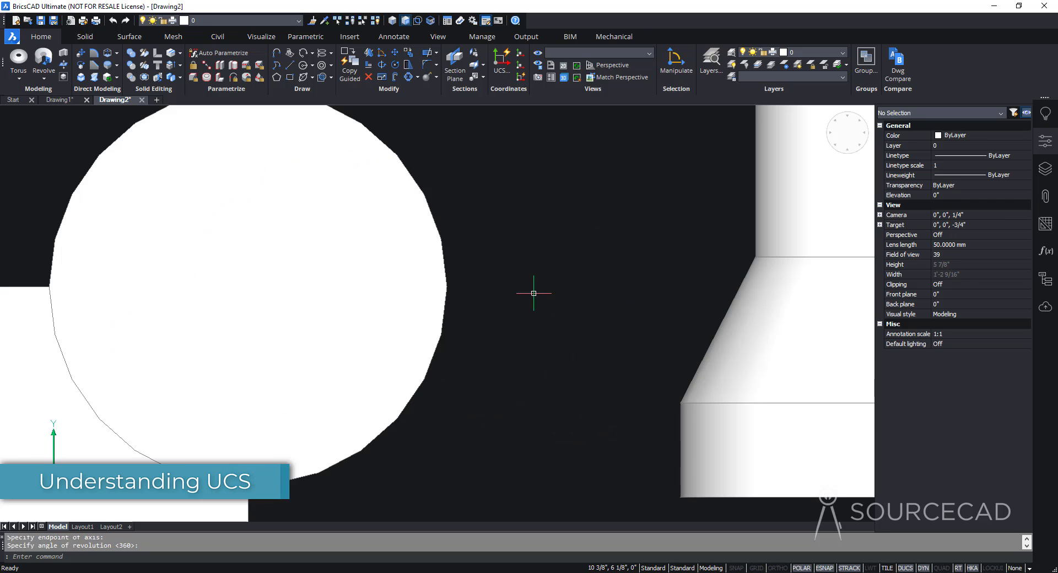
{"action": "scroll", "coordinate": [533, 293], "scroll_direction": "down", "scroll_amount": 4}
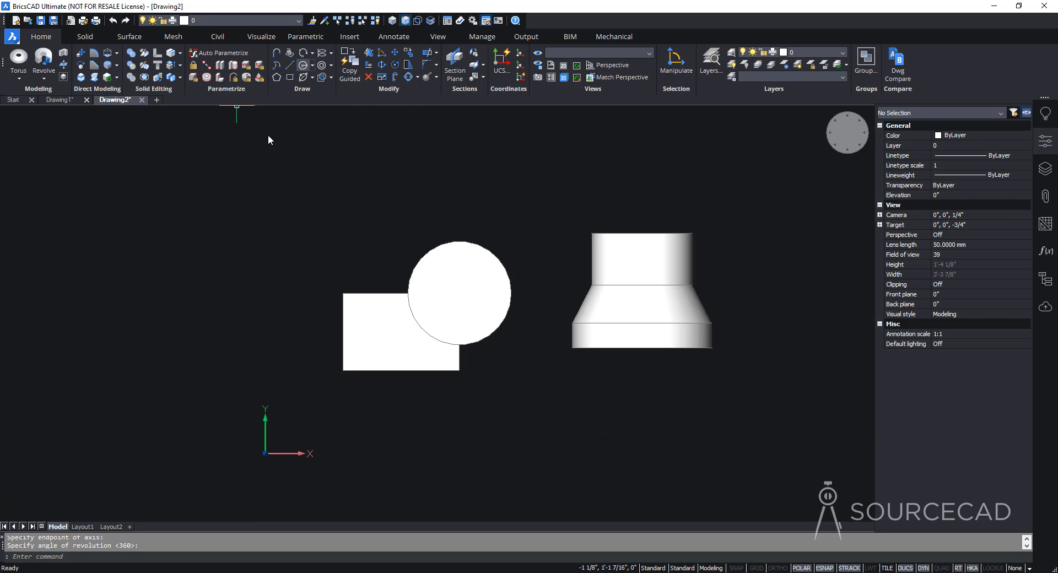
{"action": "left_click", "coordinate": [237, 314]}
{"action": "left_click", "coordinate": [226, 348]}
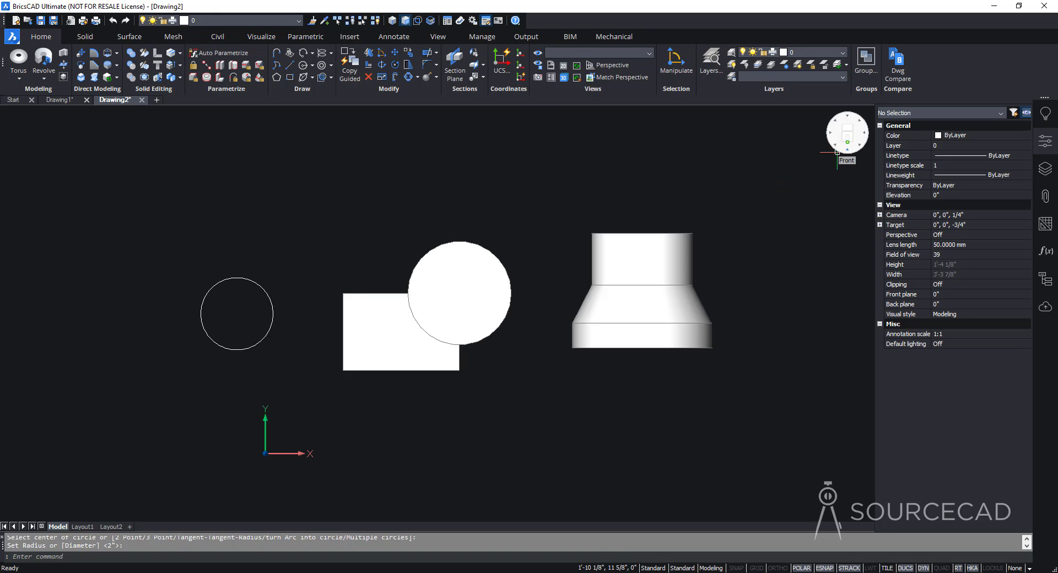
Draw a second circle of about 3 3/8" radius from the Front view, then view both circles in 3D to check their planes.
{"action": "left_click", "coordinate": [837, 152]}
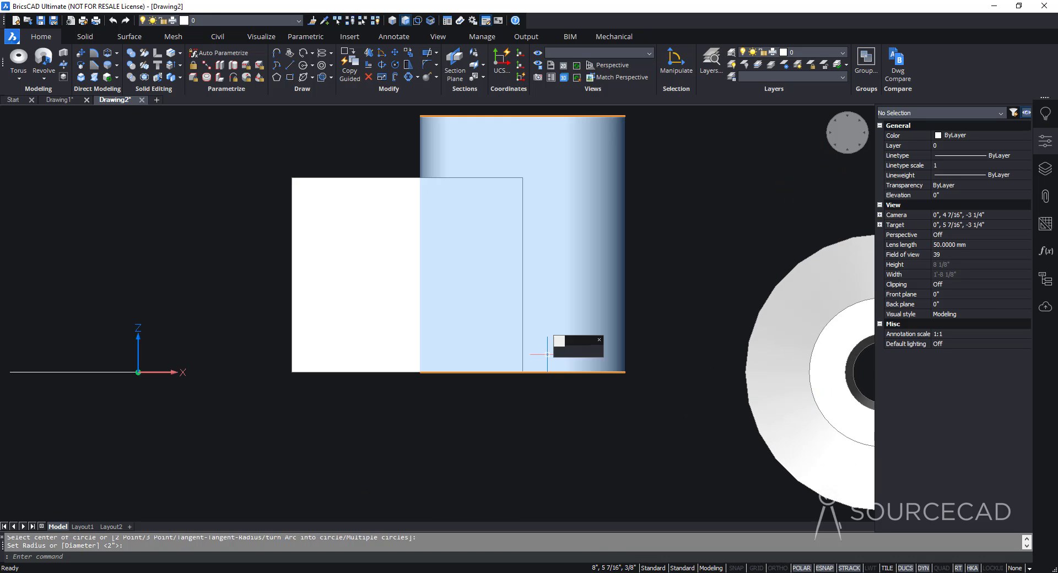
{"action": "scroll", "coordinate": [551, 348], "scroll_direction": "down", "scroll_amount": 5}
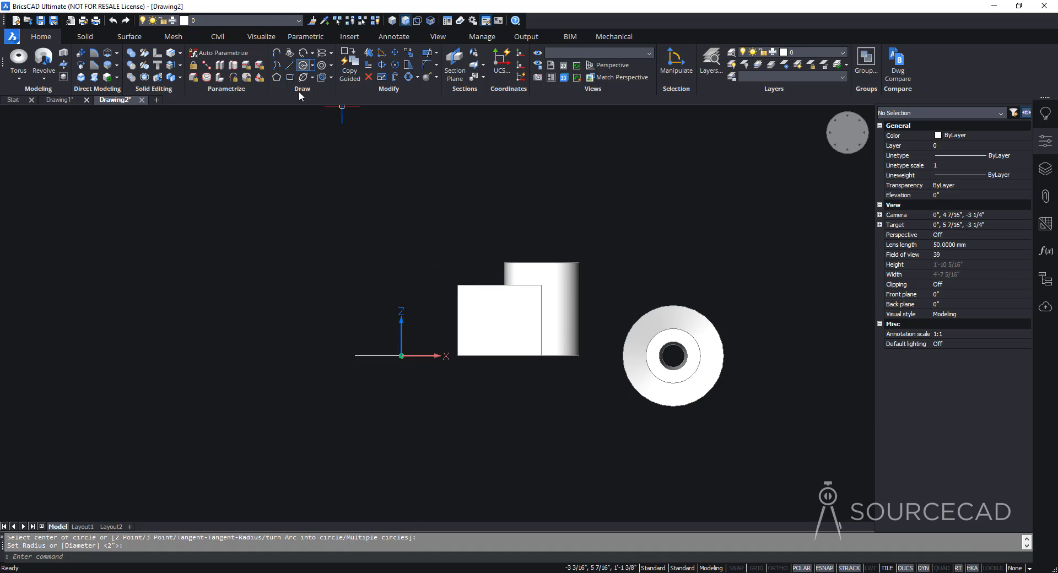
{"action": "key", "text": "Return"}
{"action": "left_click", "coordinate": [286, 297]}
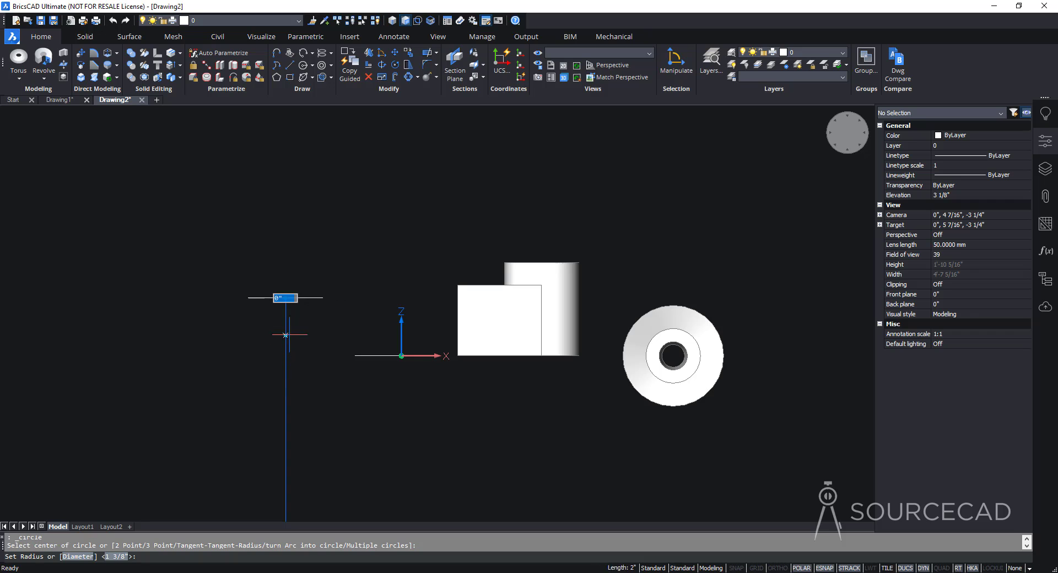
{"action": "key", "text": "Escape"}
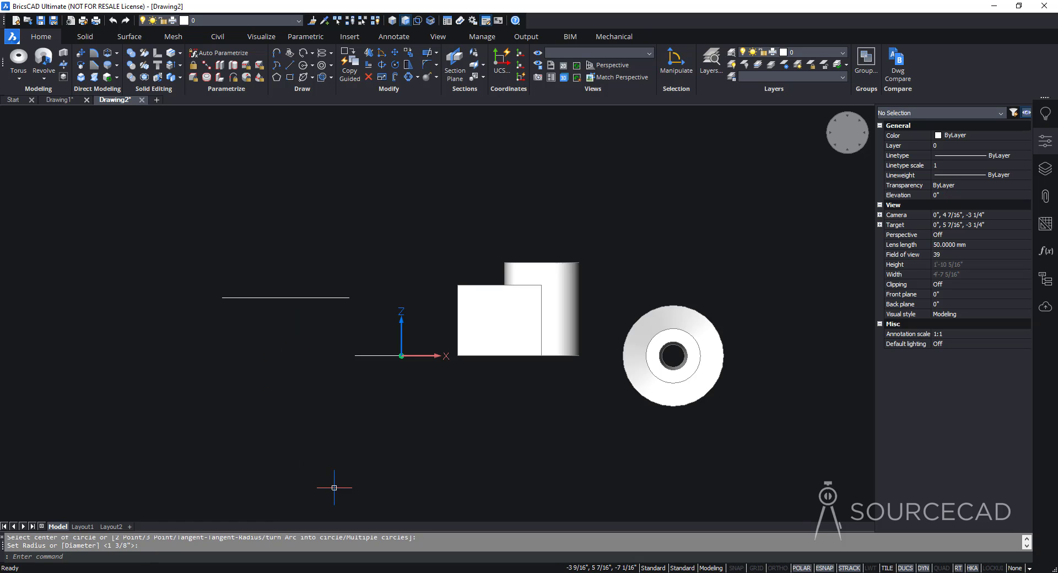
{"action": "key", "text": "ctrl+shift+F5"}
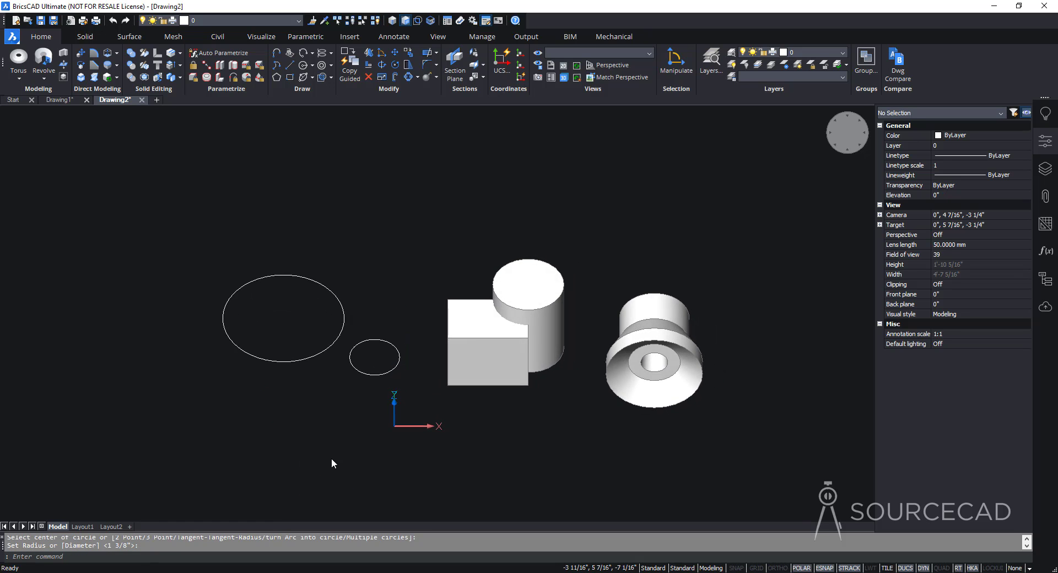
{"action": "key", "text": "ctrl+shift+F1"}
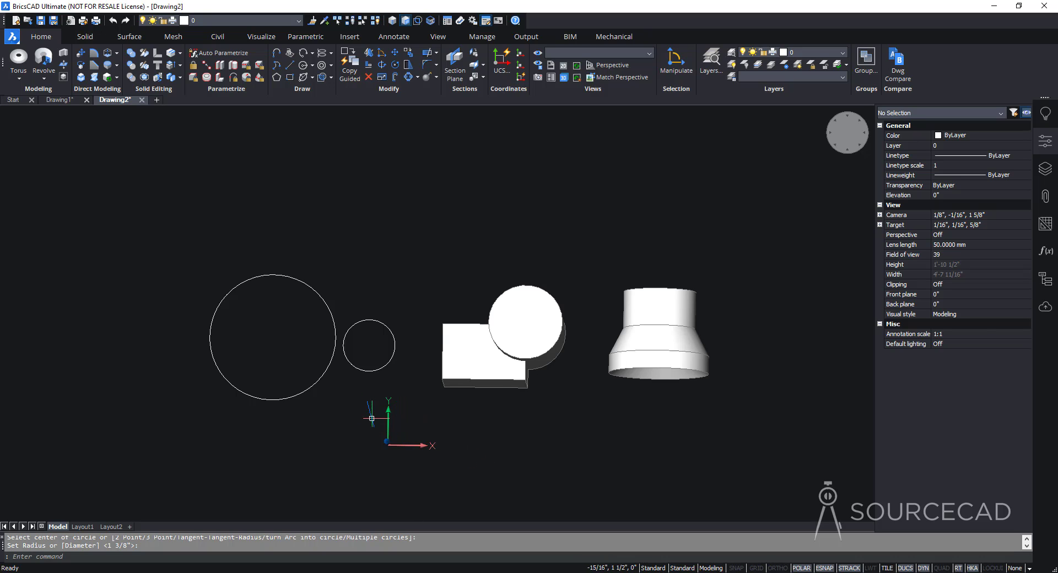
Delete the two circles drawn beside the box.
{"action": "left_click", "coordinate": [349, 411]}
{"action": "left_click", "coordinate": [291, 258]}
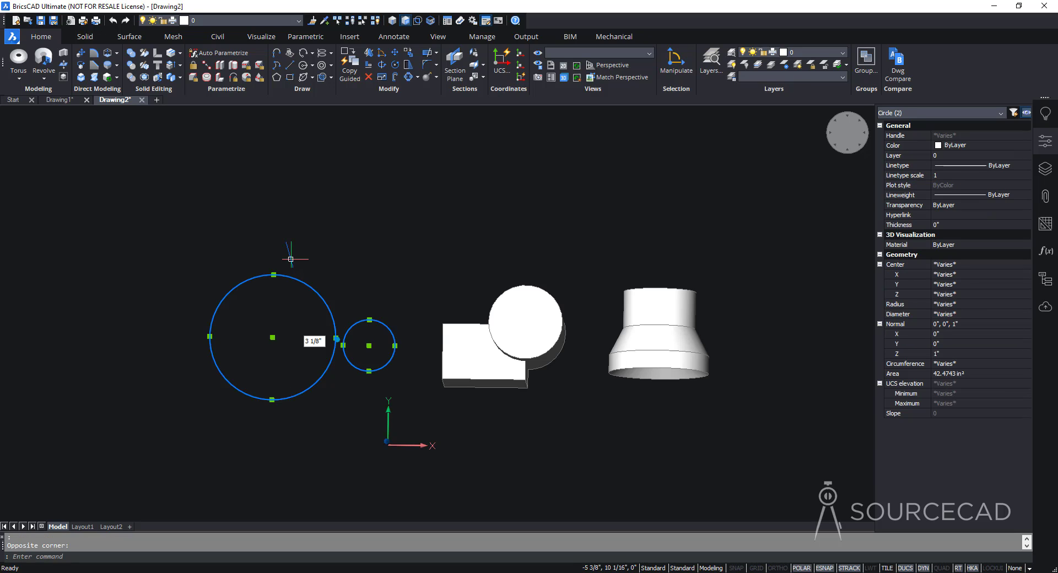
{"action": "key", "text": "Delete"}
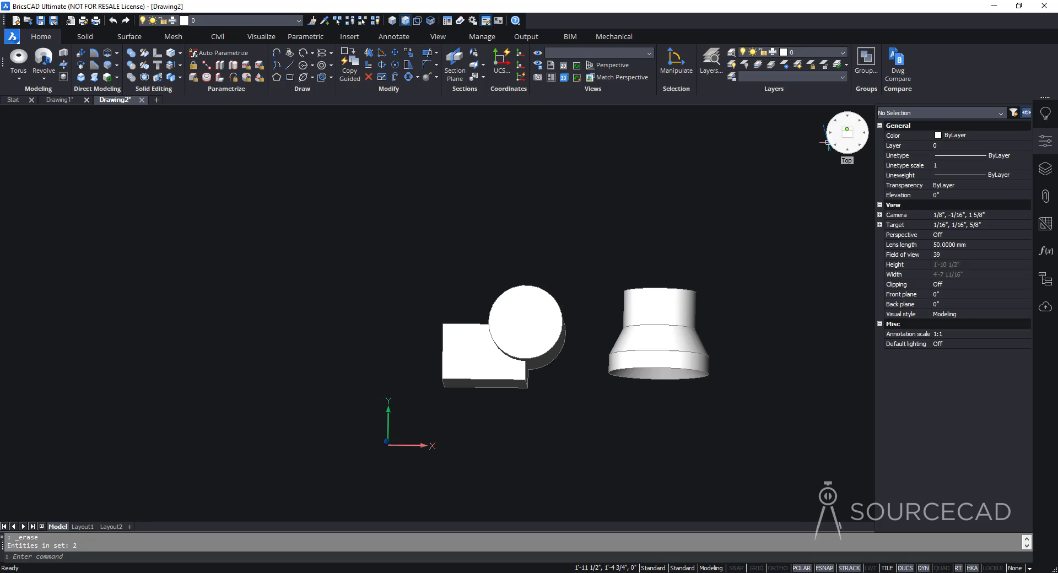
Switch to the Front view and align the UCS with the current view.
{"action": "left_click", "coordinate": [846, 149]}
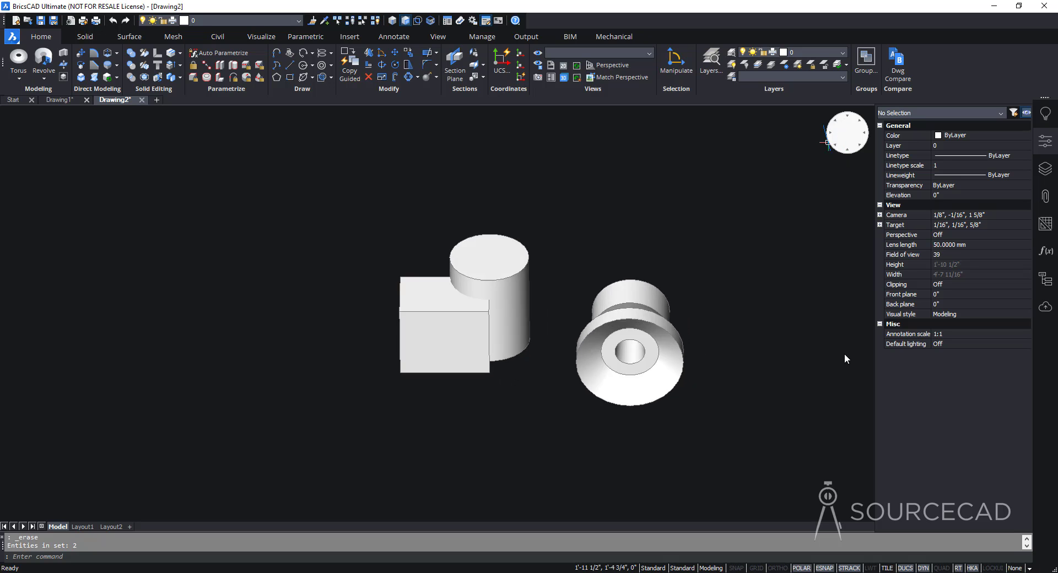
{"action": "scroll", "coordinate": [541, 279], "scroll_direction": "down", "scroll_amount": 3}
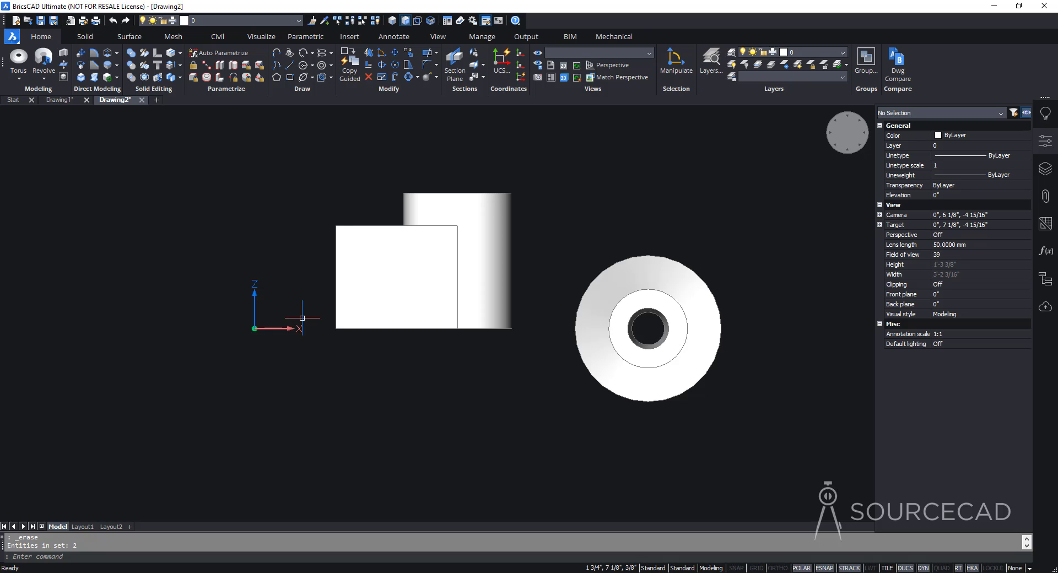
{"action": "left_click", "coordinate": [502, 62]}
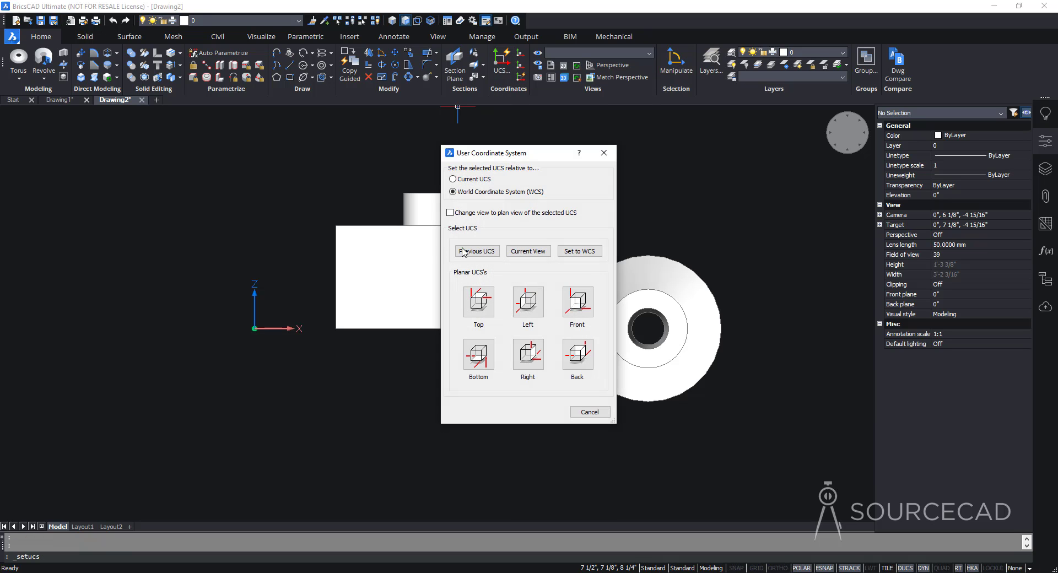
{"action": "left_click", "coordinate": [531, 253]}
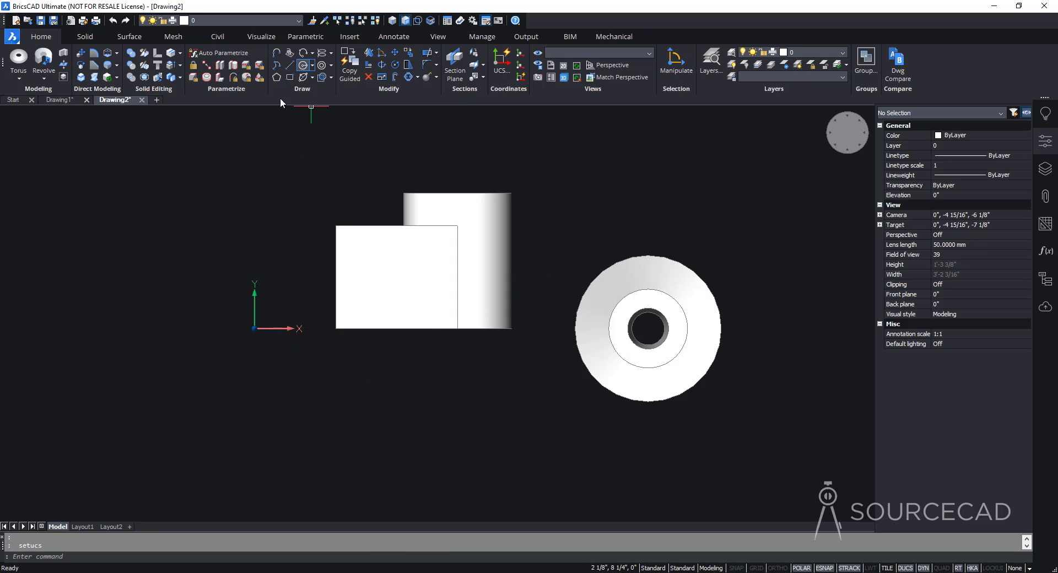
Draw a circle beside the box in the front-aligned UCS plane and inspect its orientation in 3D.
{"action": "left_click", "coordinate": [303, 65]}
{"action": "left_click", "coordinate": [181, 287]}
{"action": "left_click", "coordinate": [185, 336]}
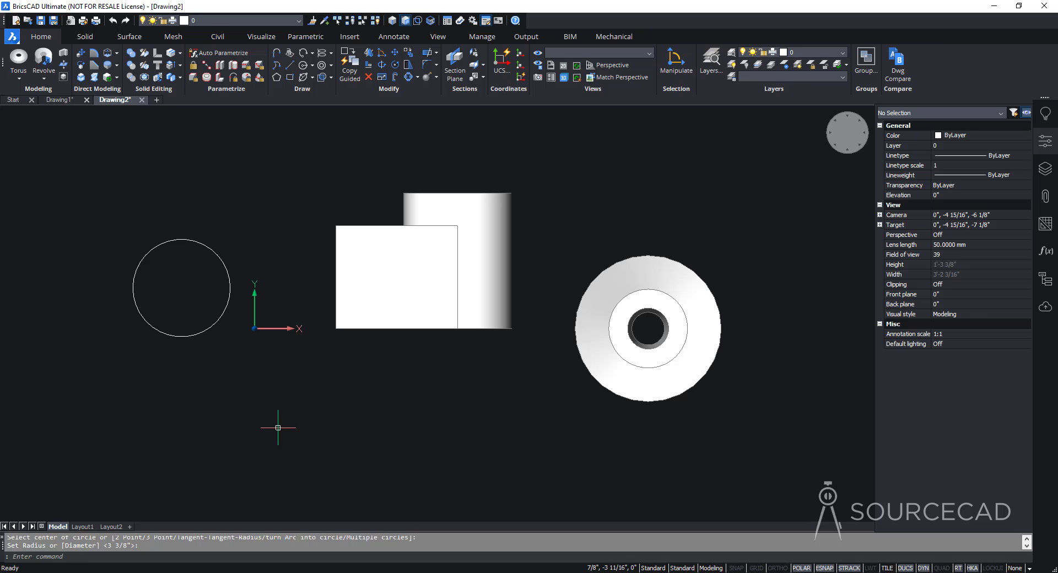
{"action": "middle_click_drag", "start_coordinate": [240, 364], "coordinate": [242, 386], "text": "shift"}
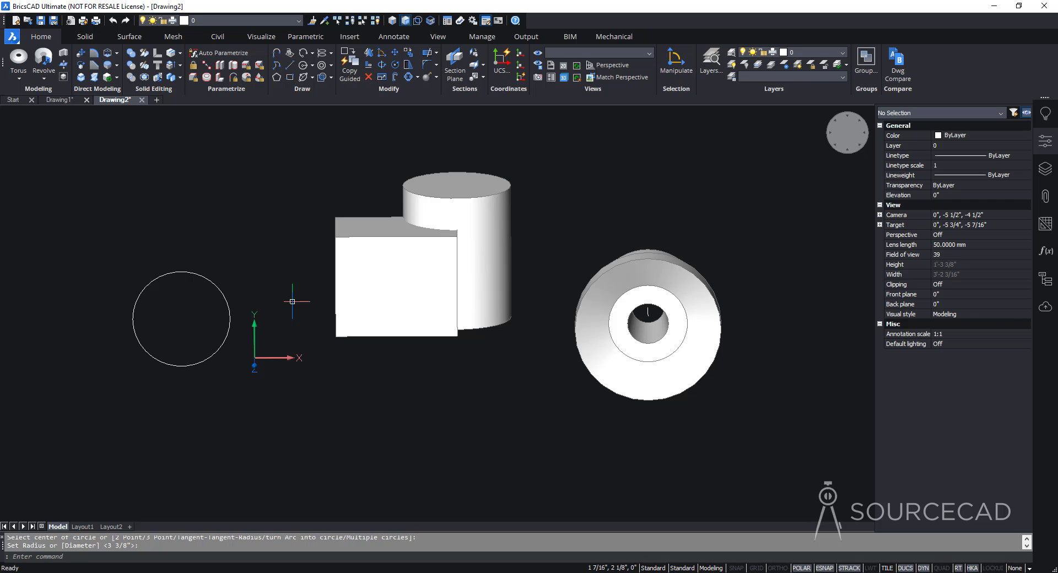
{"action": "middle_click_drag", "start_coordinate": [288, 300], "coordinate": [276, 358], "text": "shift"}
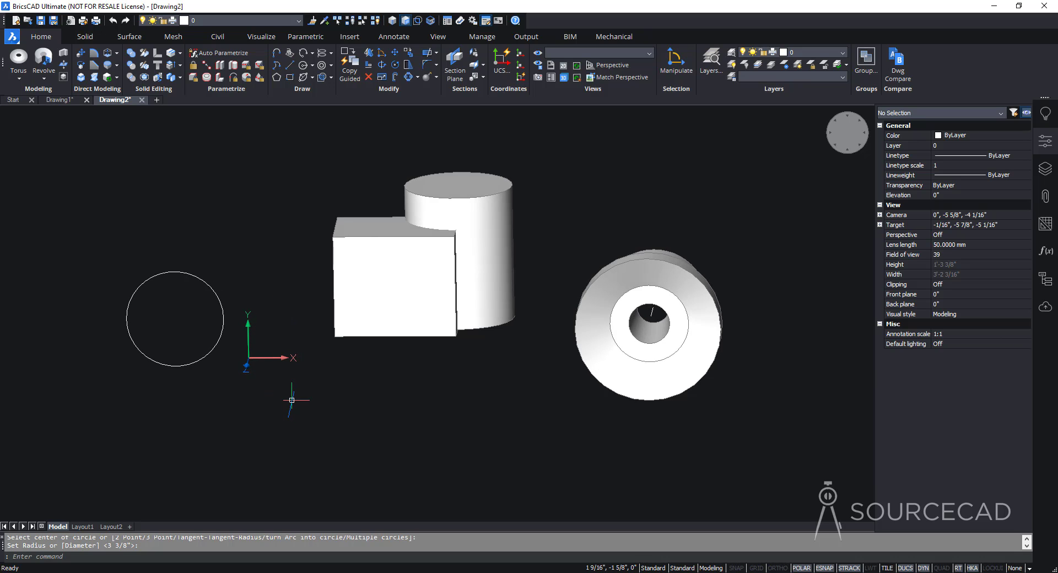
Reset the UCS to World and view the upright circle and solids in 3D.
{"action": "left_click", "coordinate": [519, 55]}
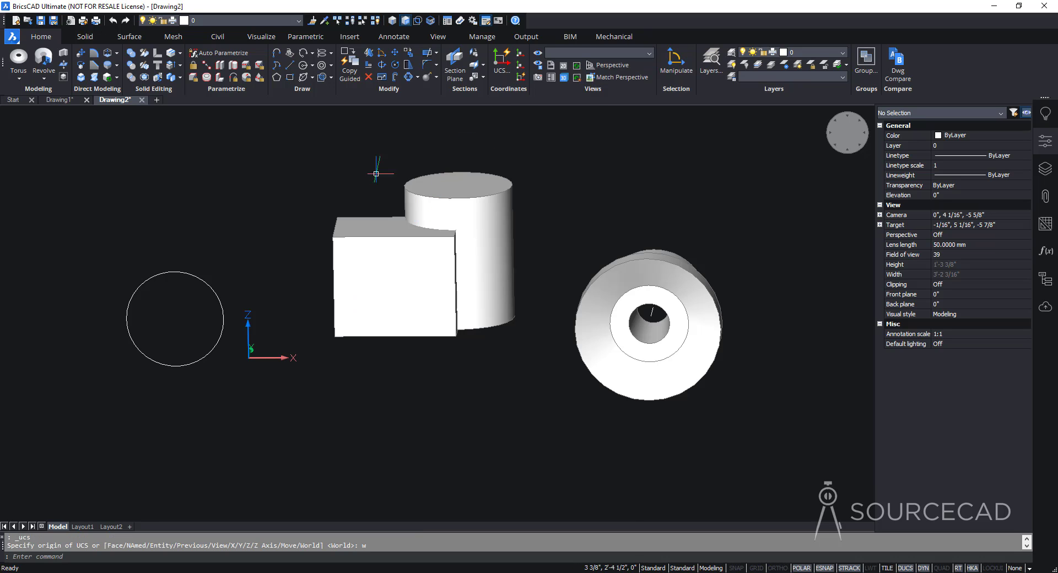
{"action": "middle_click_drag", "start_coordinate": [261, 401], "coordinate": [369, 401], "text": "shift"}
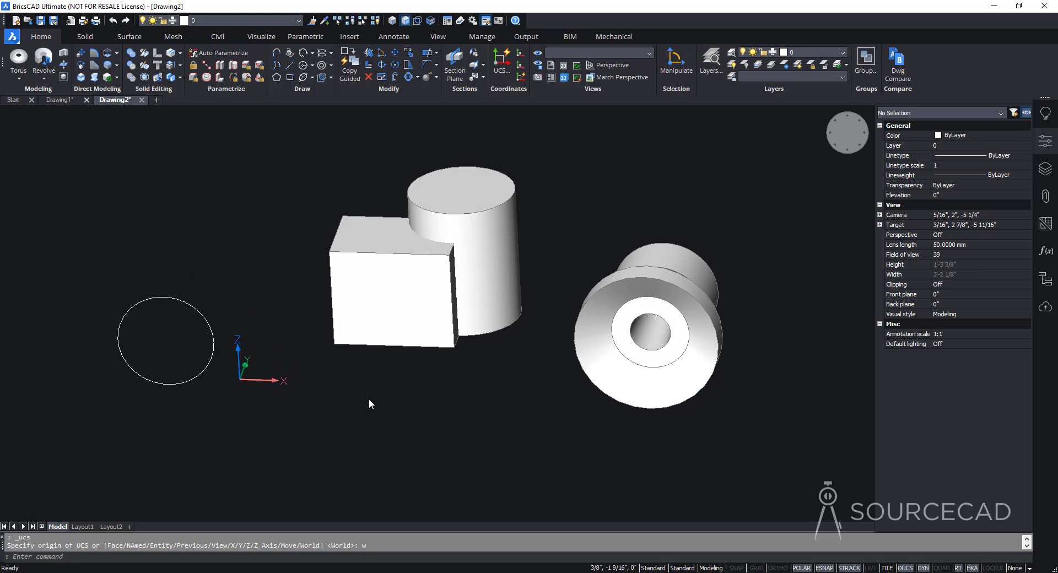